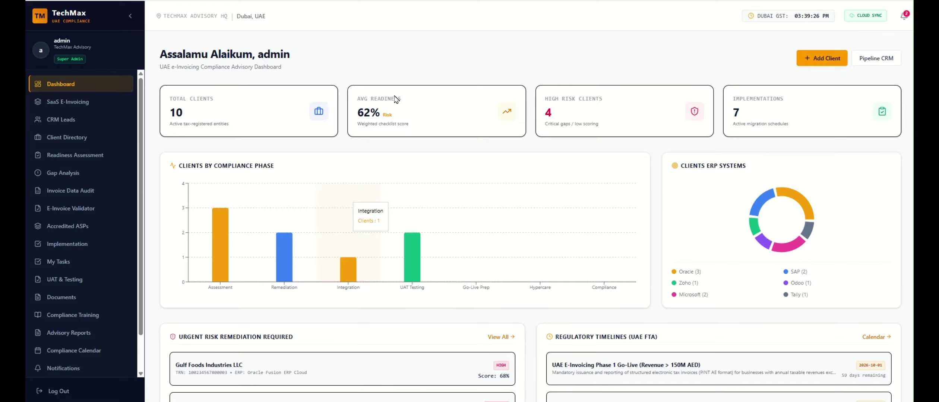
# Review the dashboard's client metrics, compliance phase chart, urgent remediation list and regulatory timelines.
pyautogui.scroll(-2, 396, 99)
pyautogui.scroll(2, 391, 108)
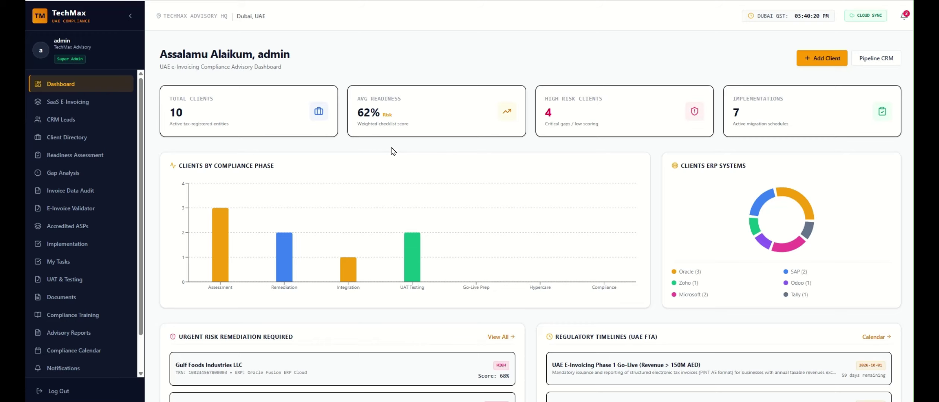
pyautogui.scroll(-2, 406, 234)
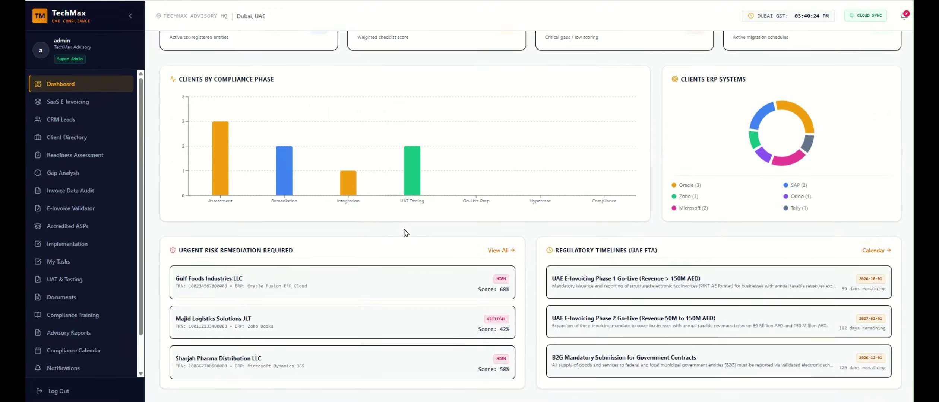
pyautogui.scroll(2, 456, 221)
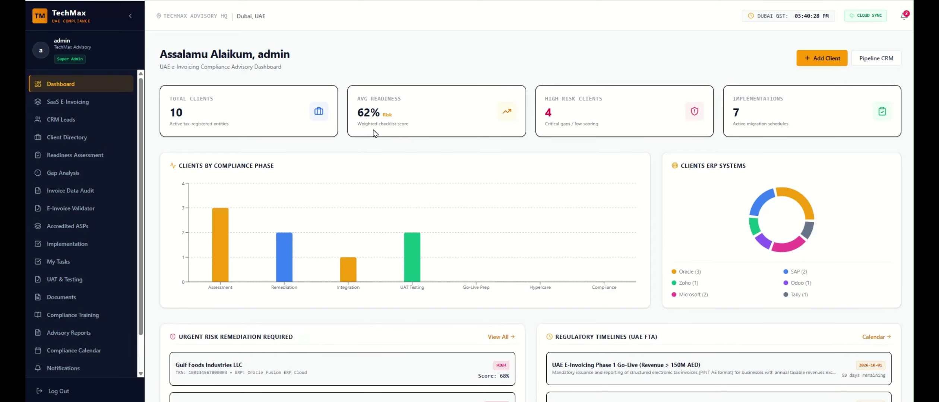
# Open the SaaS E-Invoicing module's ERP connectors and review the active connectors and available new ERP connections.
pyautogui.click(53, 106)
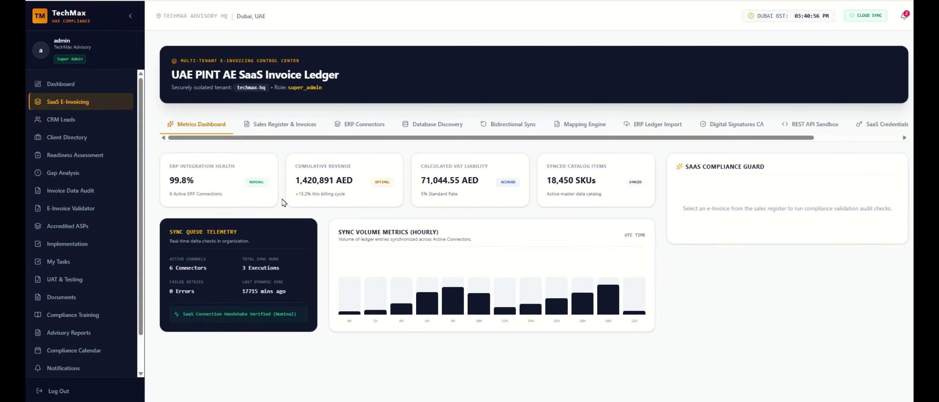
pyautogui.click(363, 130)
pyautogui.scroll(-4, 395, 202)
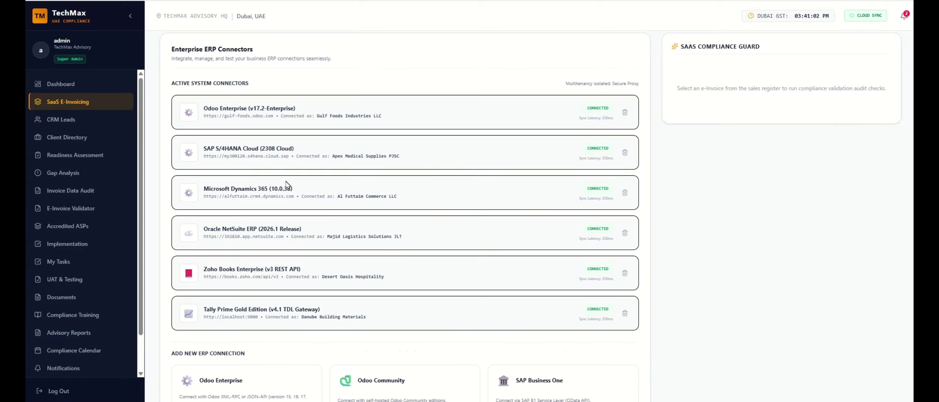
pyautogui.scroll(-5, 300, 219)
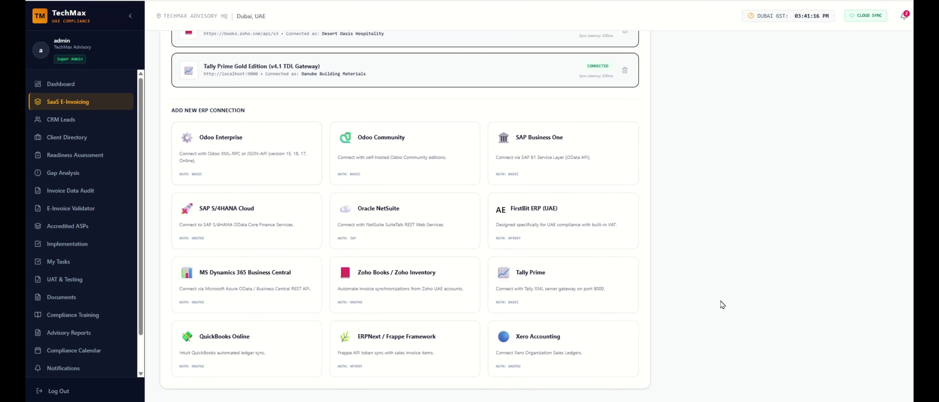
pyautogui.scroll(3, 721, 302)
pyautogui.scroll(6, 718, 297)
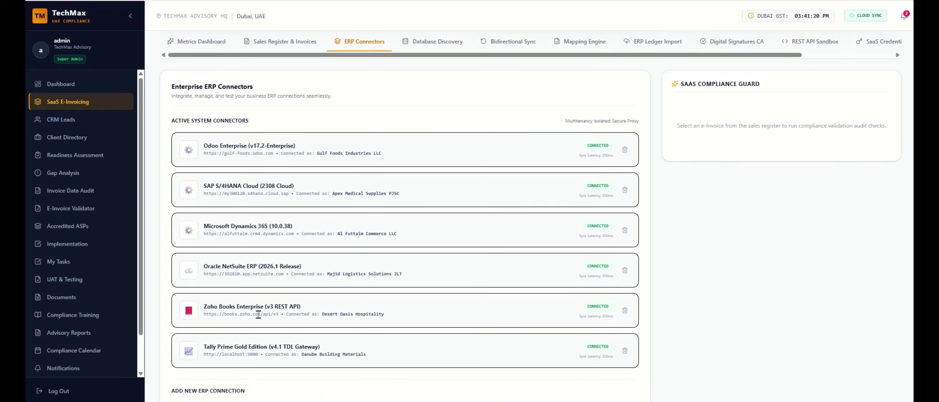
pyautogui.scroll(1, 271, 350)
pyautogui.scroll(2, 270, 350)
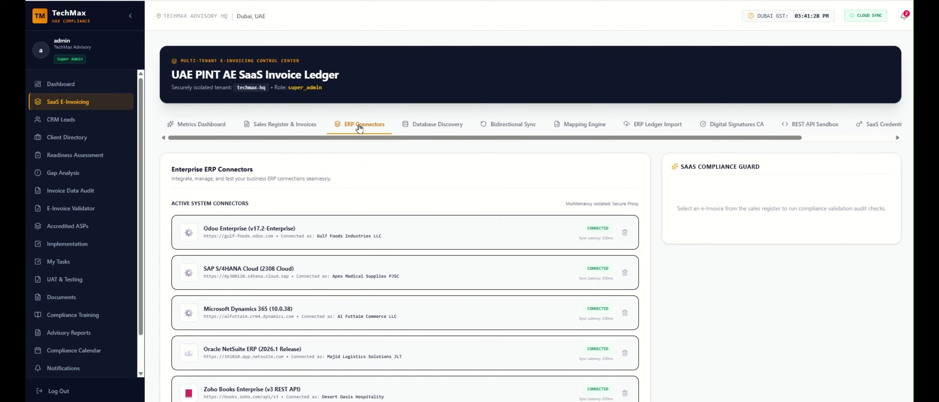
# Run a dynamic schema discovery scan in Database Discovery and inspect the Customers & Partners table's fields.
pyautogui.click(438, 128)
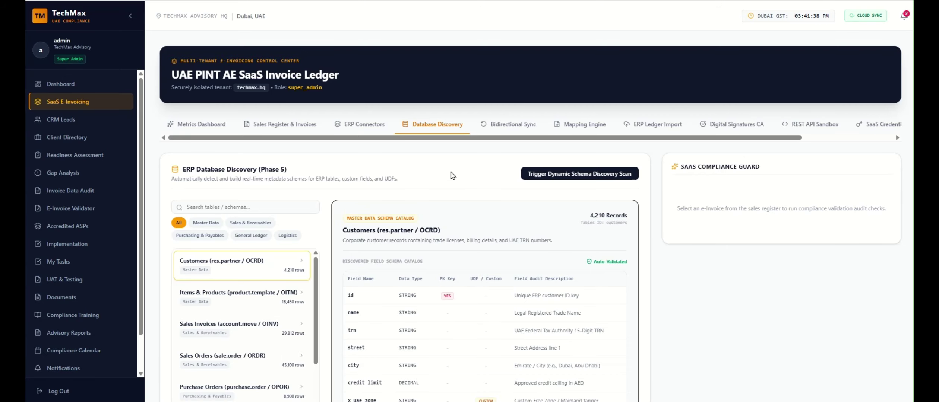
pyautogui.scroll(-1, 453, 172)
pyautogui.click(575, 128)
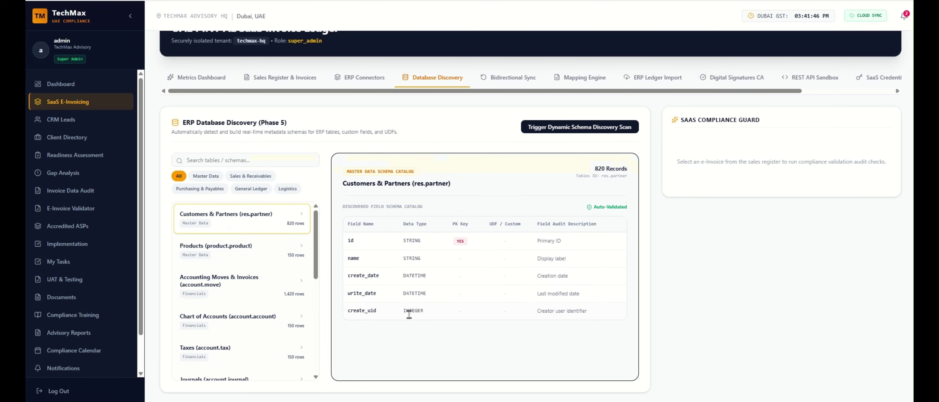
pyautogui.scroll(1, 356, 302)
pyautogui.scroll(-1, 372, 297)
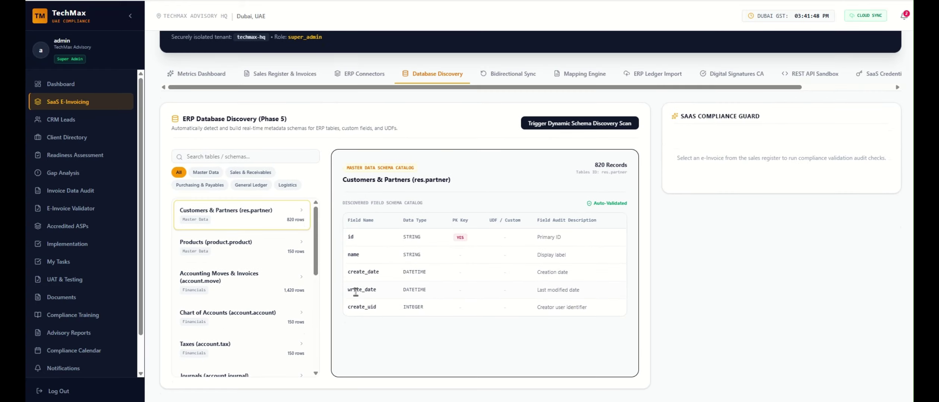
# Set the Bidirectional Sync mode to Realtime and check the options for the default conflict resolution.
pyautogui.click(513, 74)
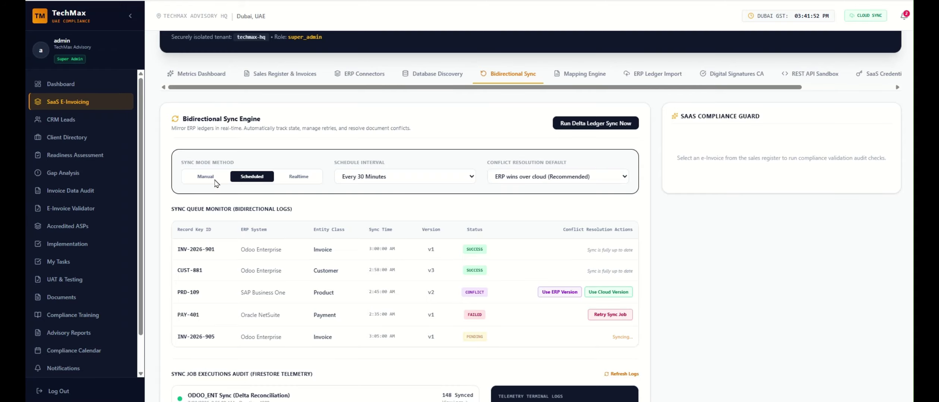
pyautogui.click(291, 177)
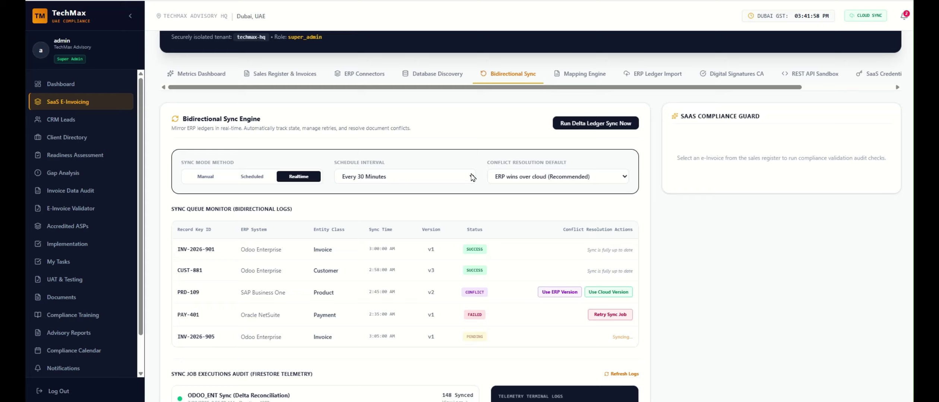
pyautogui.click(238, 178)
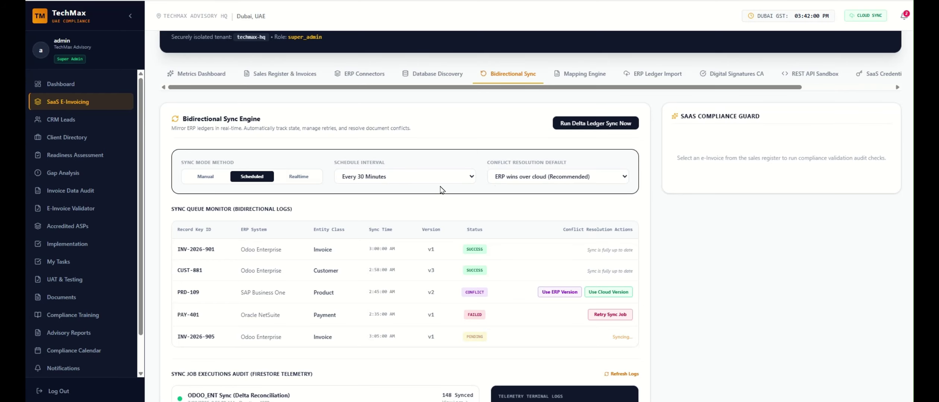
pyautogui.click(471, 178)
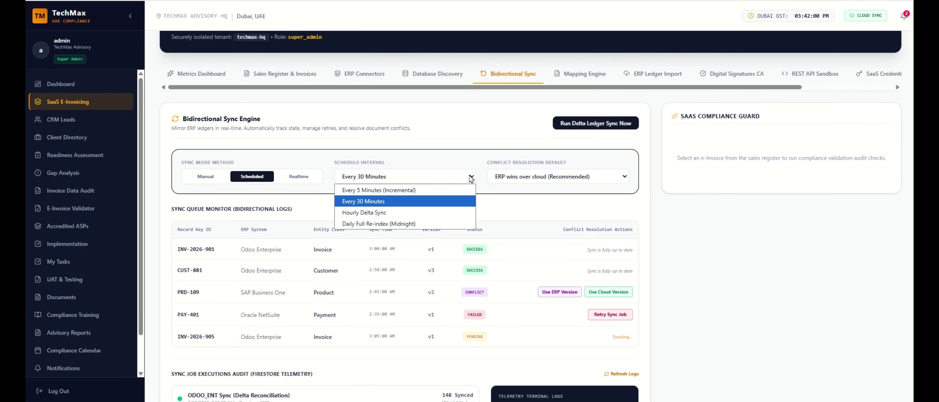
pyautogui.click(303, 180)
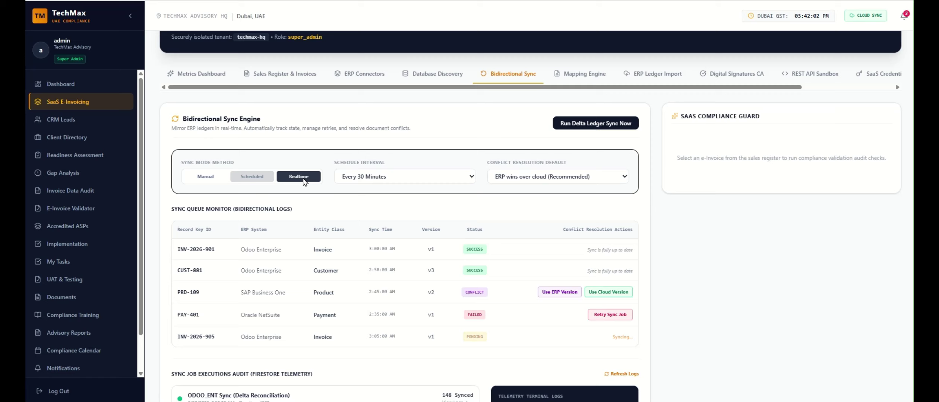
pyautogui.click(529, 178)
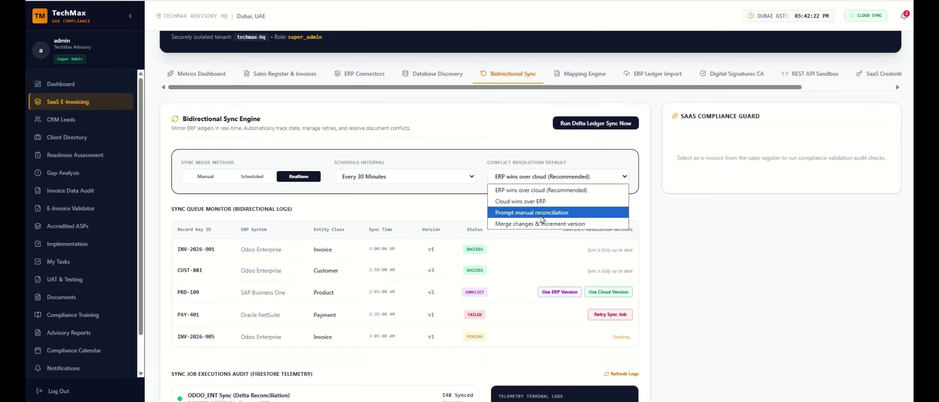
pyautogui.click(715, 268)
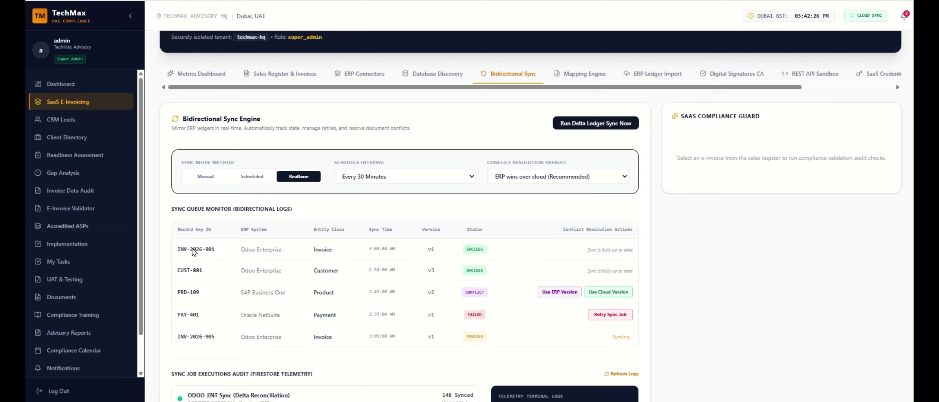
# Review the sync queue monitor and view the telemetry logs of the ODOO_ENT delta reconciliation job.
pyautogui.scroll(-3, 522, 316)
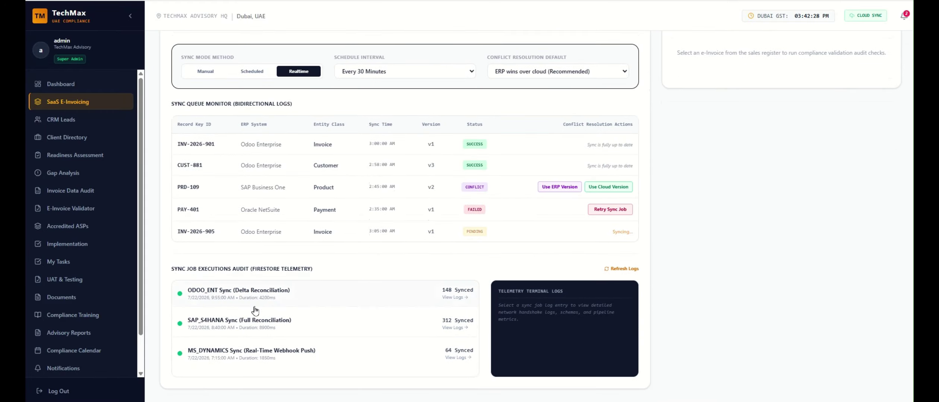
pyautogui.scroll(3, 313, 336)
pyautogui.scroll(2, 319, 345)
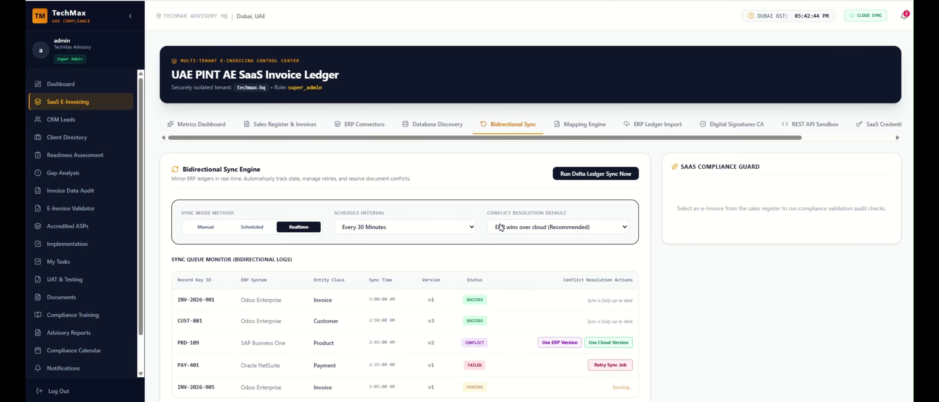
pyautogui.scroll(-4, 480, 242)
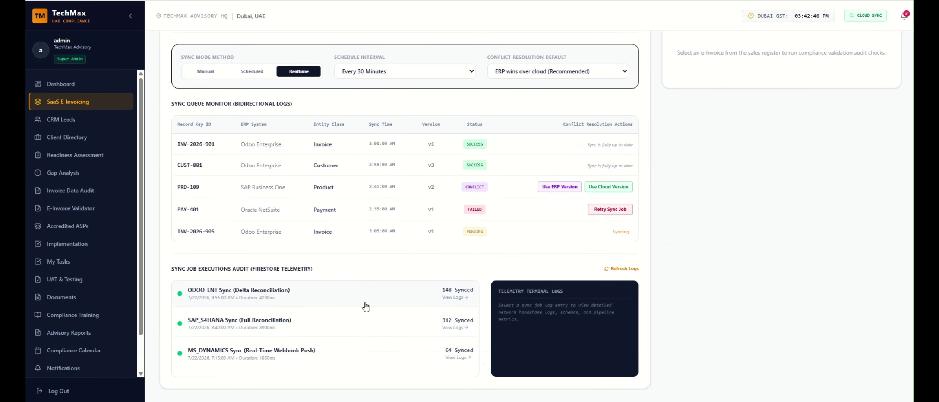
pyautogui.click(398, 295)
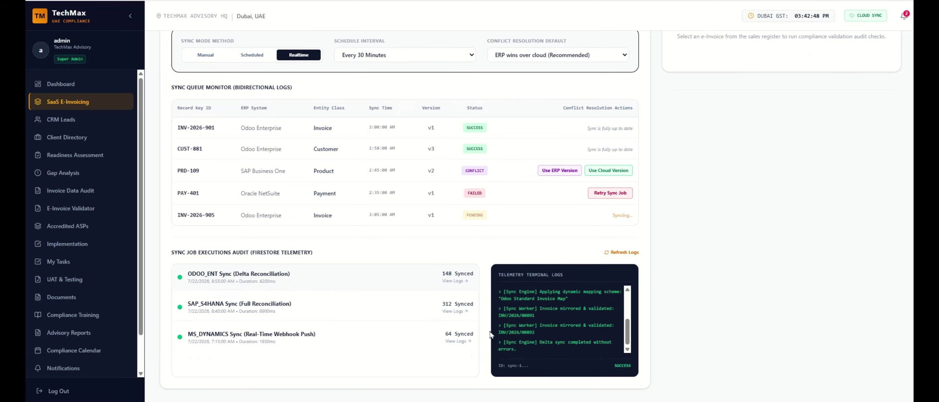
pyautogui.scroll(3, 481, 237)
pyautogui.scroll(1, 481, 236)
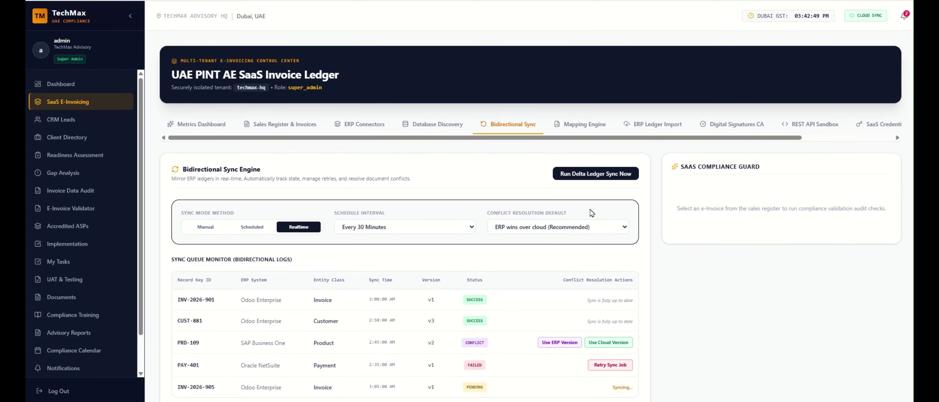
# Examine the Mapping Engine's schema properties, from TxnRef to TransactionDate, and the data transformation options for TxnRef.
pyautogui.click(579, 127)
pyautogui.scroll(-2, 393, 178)
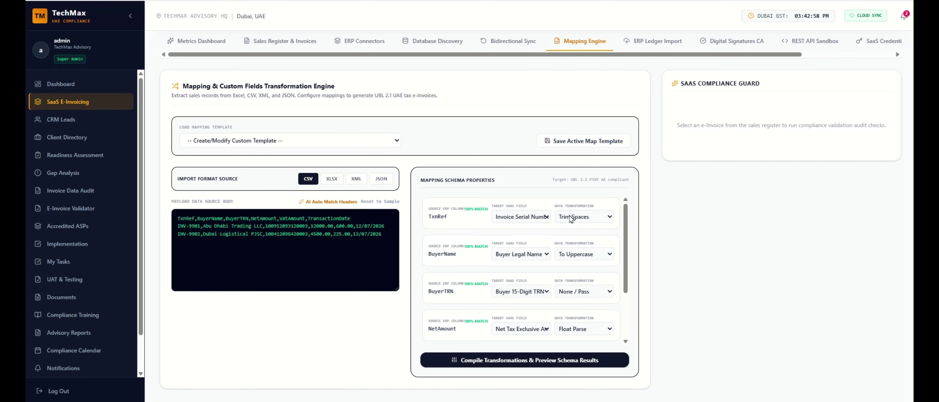
pyautogui.click(592, 221)
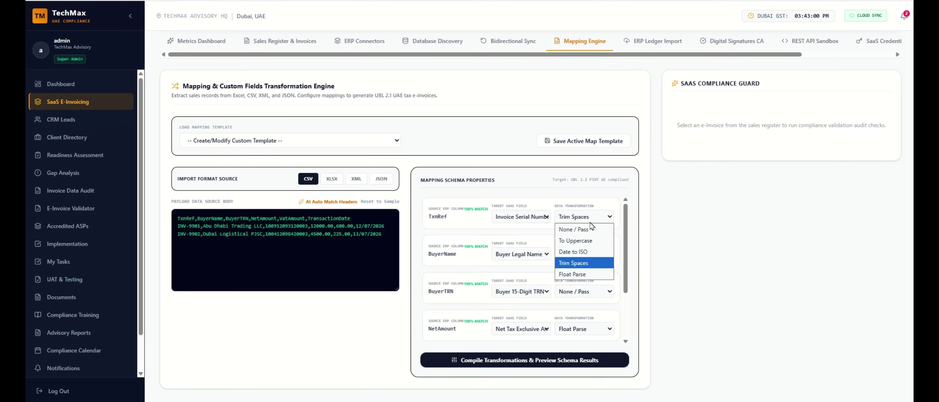
pyautogui.moveTo(729, 228); pyautogui.dragTo(727, 227)
pyautogui.scroll(-2, 492, 298)
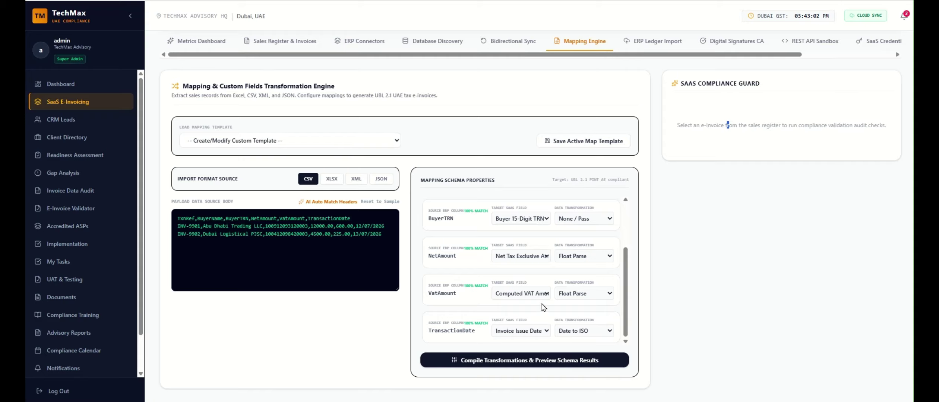
pyautogui.scroll(3, 543, 308)
pyautogui.scroll(3, 358, 219)
# Load the Odoo Standard Invoice Map template and save it as the active map template.
pyautogui.click(254, 224)
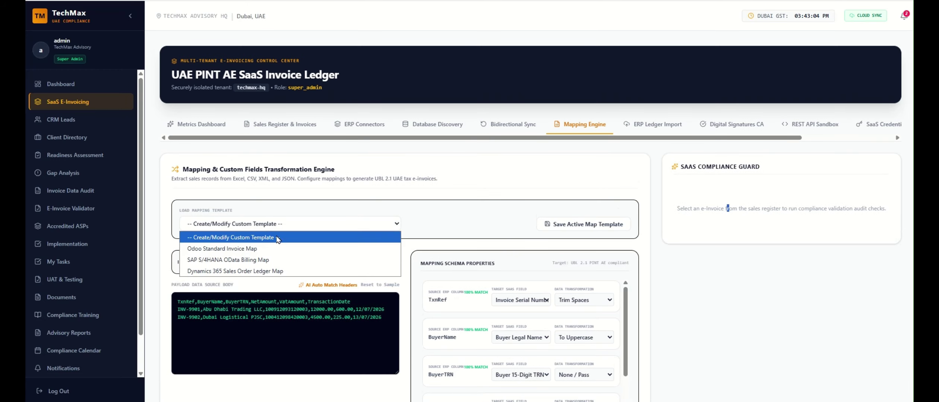
pyautogui.click(239, 248)
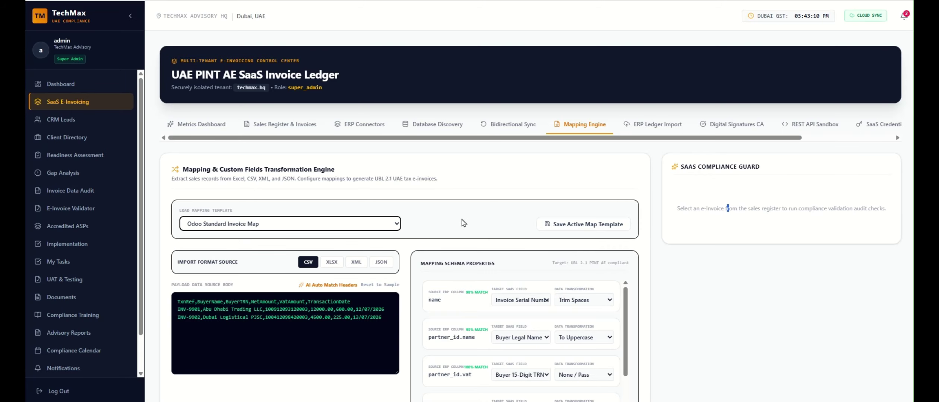
pyautogui.click(556, 227)
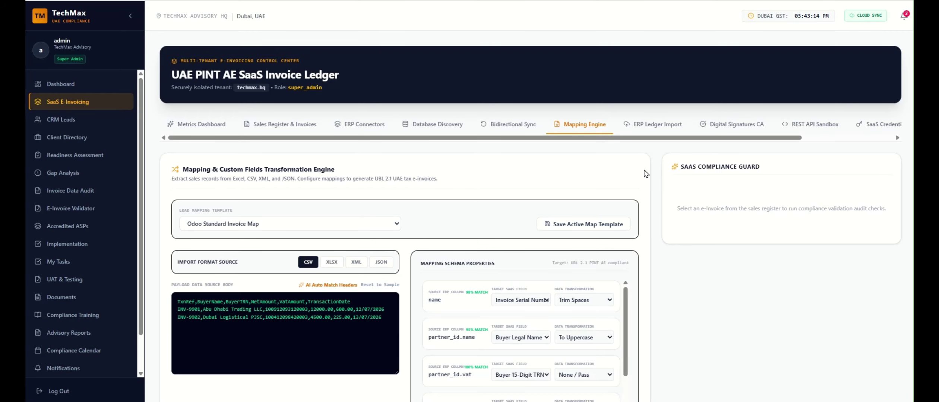
# Look through the ERP ledger import, the digital signature certificates and the SaaS credentials profile.
pyautogui.click(669, 128)
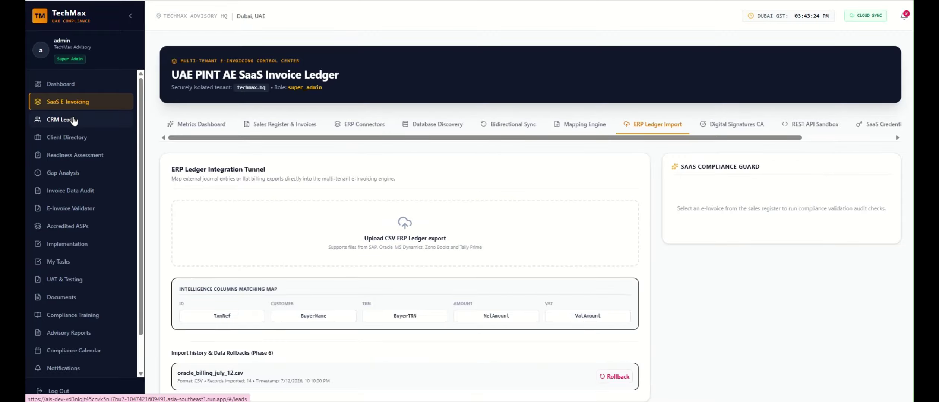
pyautogui.click(725, 128)
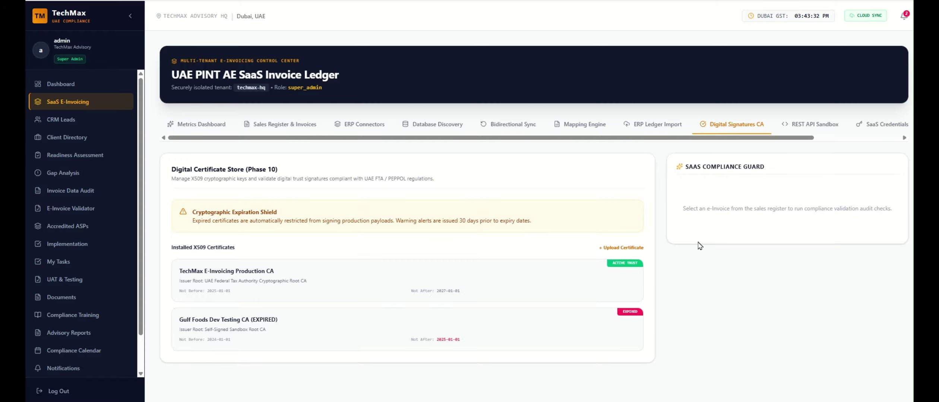
pyautogui.click(879, 129)
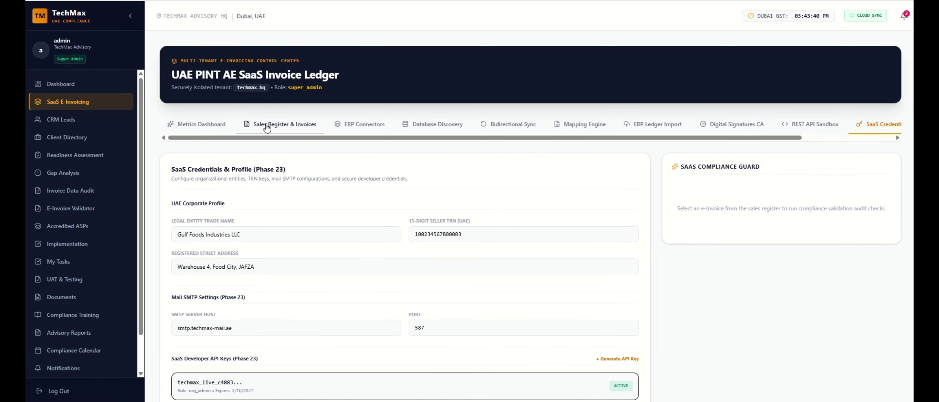
# Review the sales register's invoices and return to the e-invoicing metrics dashboard to examine the ERP integration health.
pyautogui.click(267, 128)
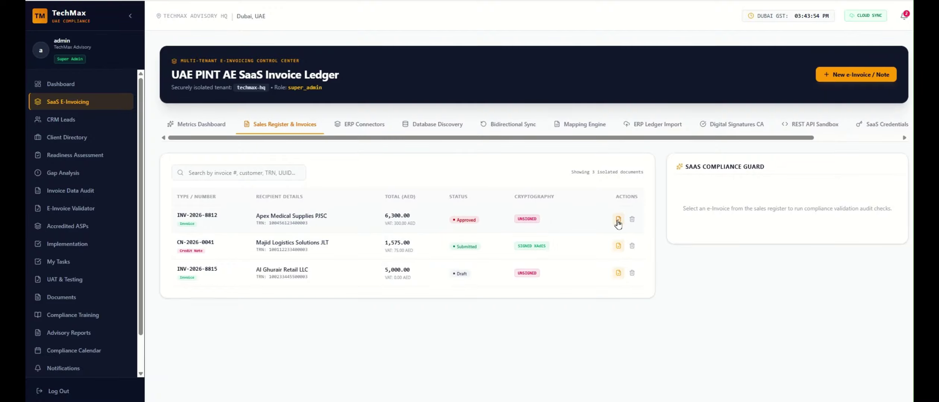
pyautogui.click(200, 131)
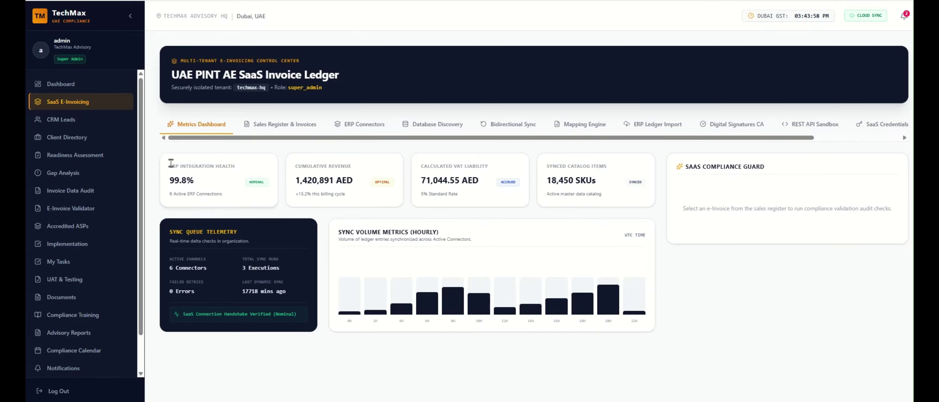
pyautogui.moveTo(171, 164); pyautogui.dragTo(263, 189)
pyautogui.moveTo(264, 188); pyautogui.dragTo(264, 192)
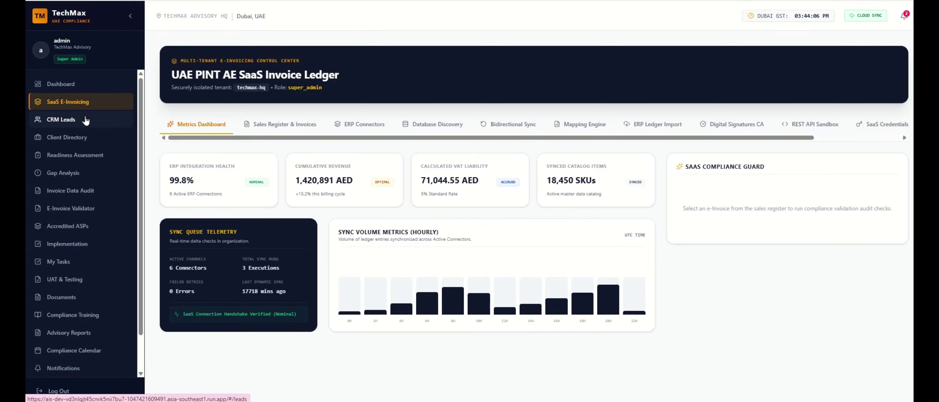
# Look through the prospects and sales funnel figures in CRM Lead Management.
pyautogui.click(86, 120)
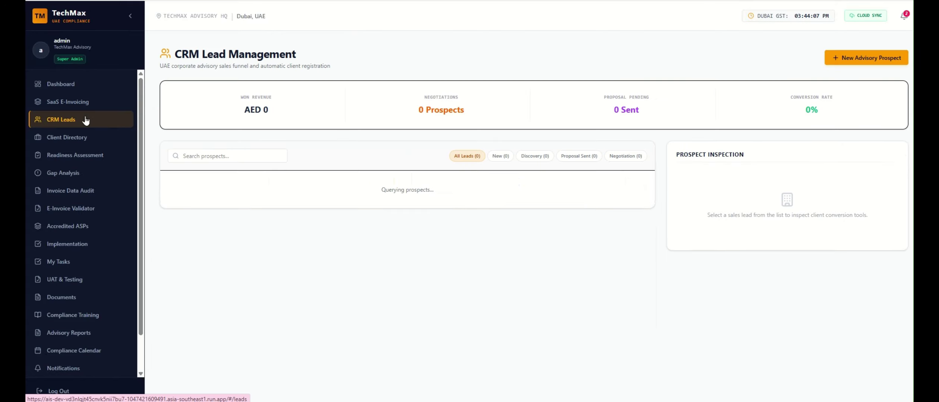
pyautogui.scroll(-4, 478, 277)
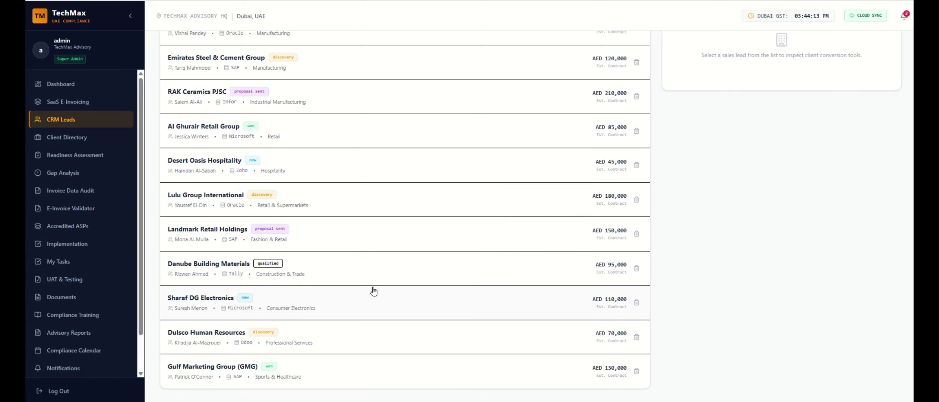
pyautogui.scroll(2, 373, 292)
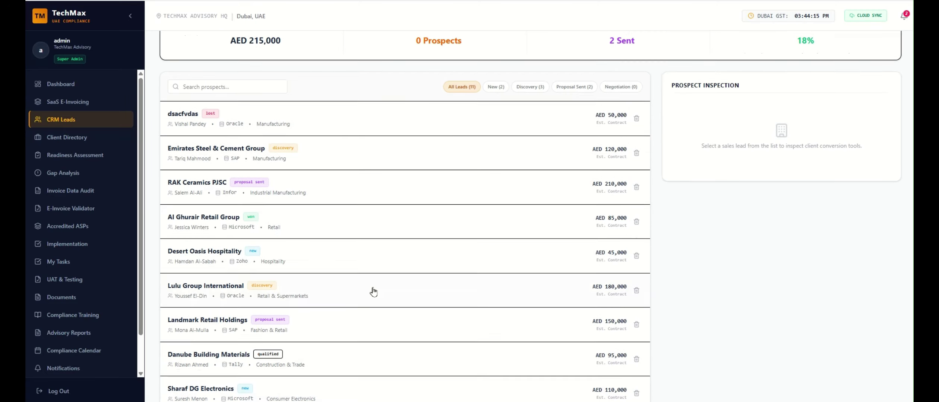
pyautogui.scroll(-2, 373, 291)
pyautogui.scroll(4, 373, 291)
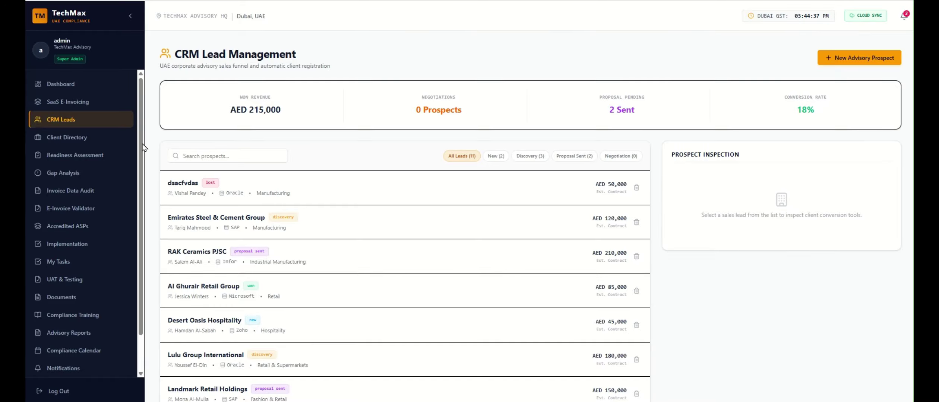
# Look over the Client Compliance Directory and inspect the profile overview of Gulf Foods Industries LLC.
pyautogui.click(54, 141)
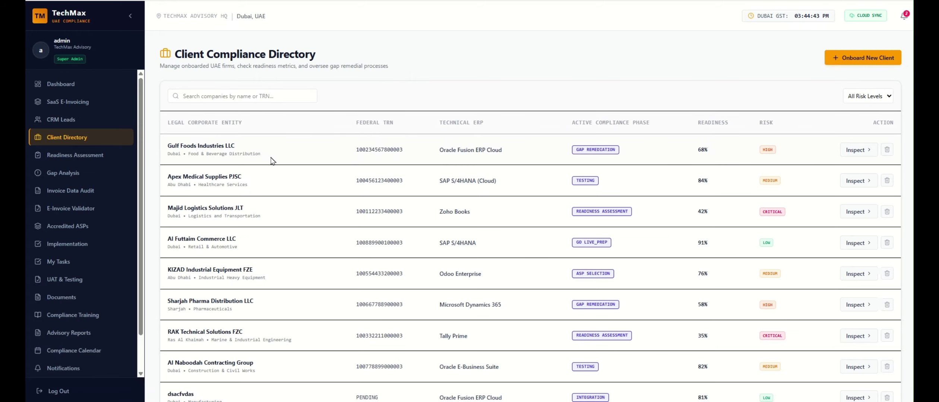
pyautogui.scroll(-2, 273, 161)
pyautogui.scroll(2, 268, 170)
pyautogui.click(854, 150)
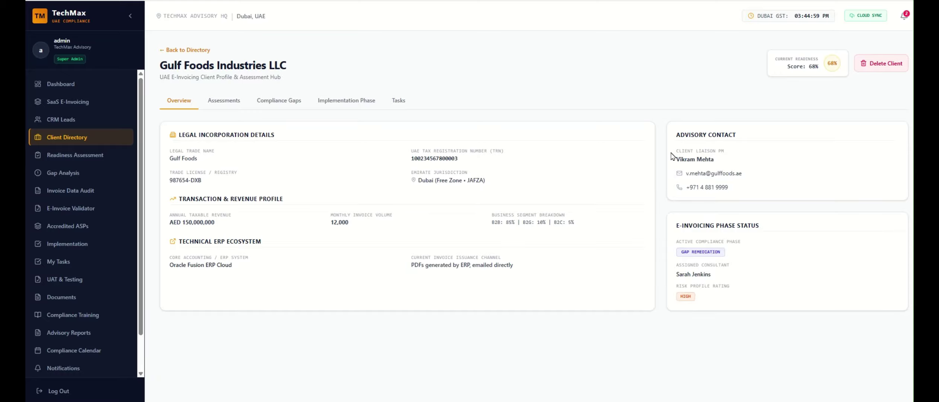
# Review Gulf Foods Industries LLC's readiness assessments, compliance gaps, implementation phase and tasks, returning to the assessment history.
pyautogui.click(225, 103)
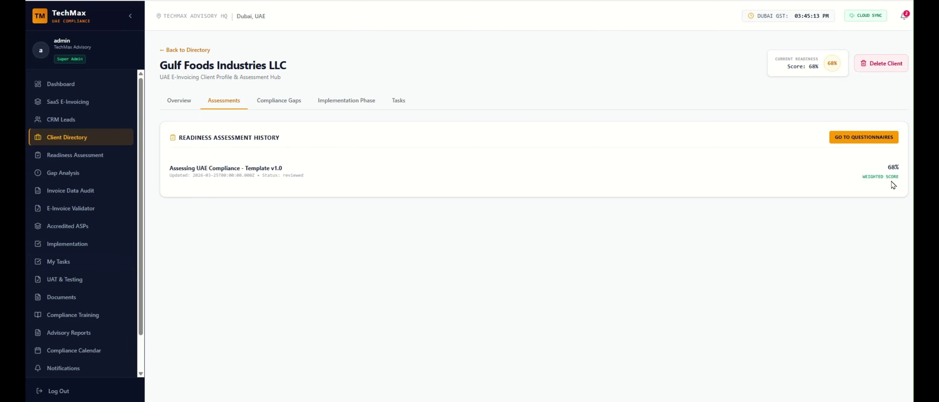
pyautogui.click(283, 102)
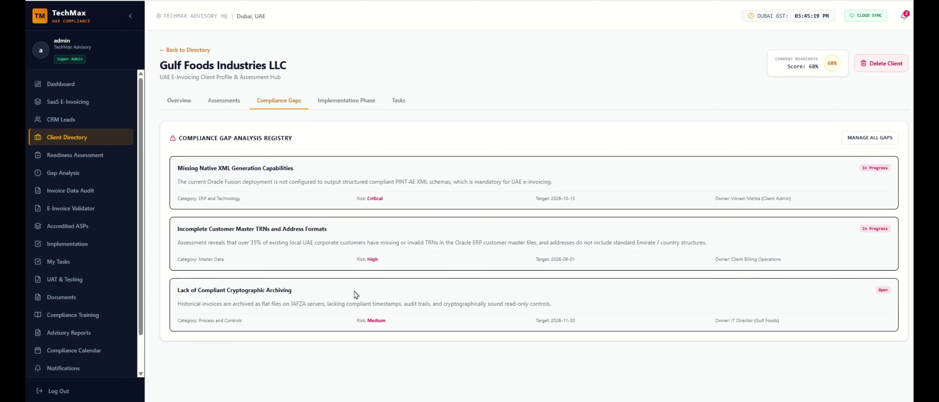
pyautogui.click(343, 106)
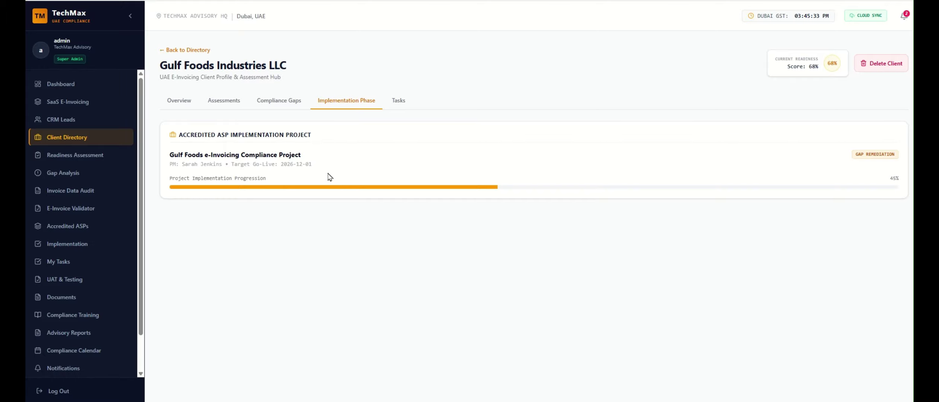
pyautogui.click(402, 105)
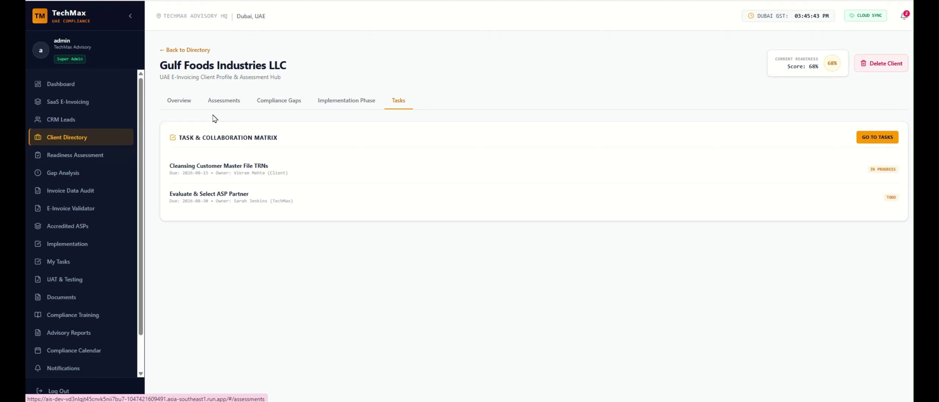
pyautogui.click(224, 102)
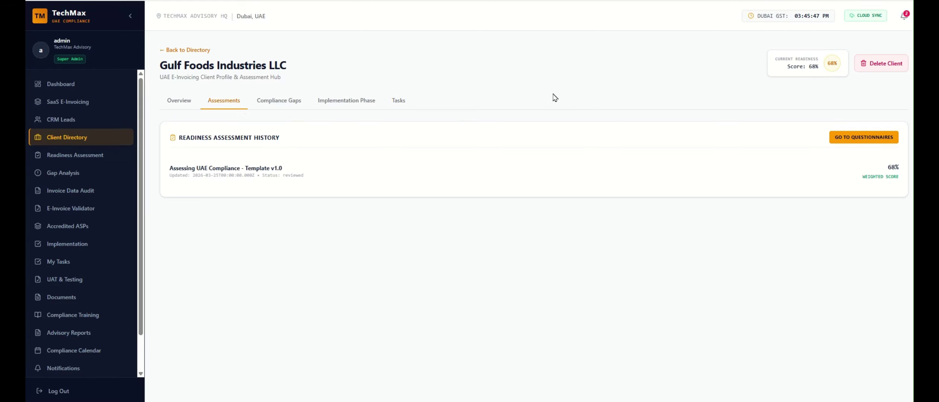
# In the readiness questionnaire for Gulf Foods Industries LLC, answer Yes to question 1 and No to question 2, and look over the remaining questions.
pyautogui.click(78, 156)
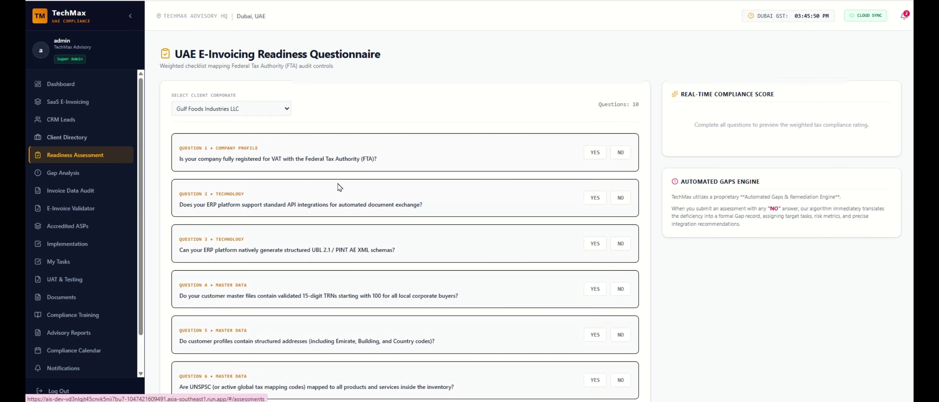
pyautogui.click(202, 109)
pyautogui.click(194, 126)
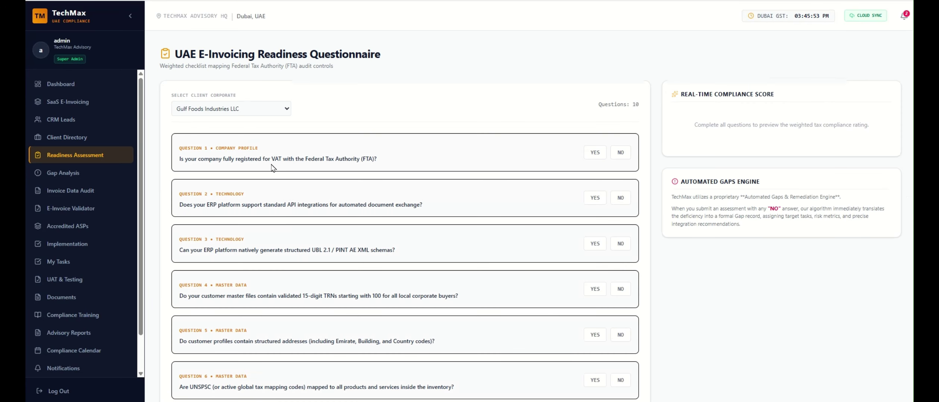
pyautogui.scroll(-3, 432, 176)
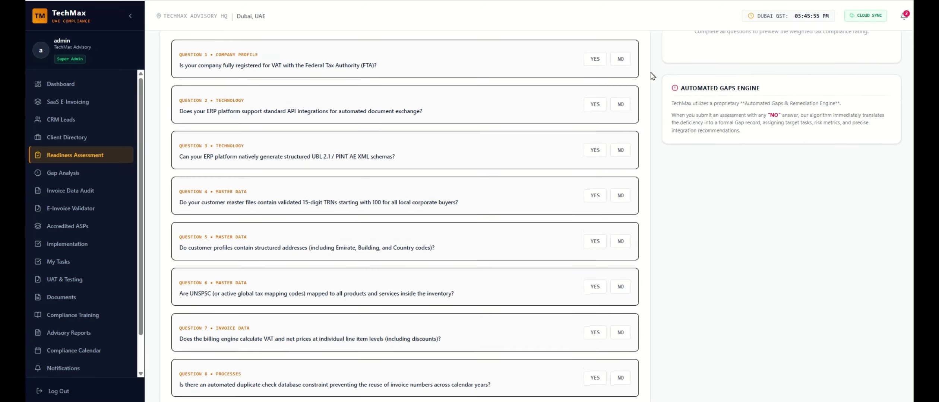
pyautogui.click(593, 60)
pyautogui.click(620, 106)
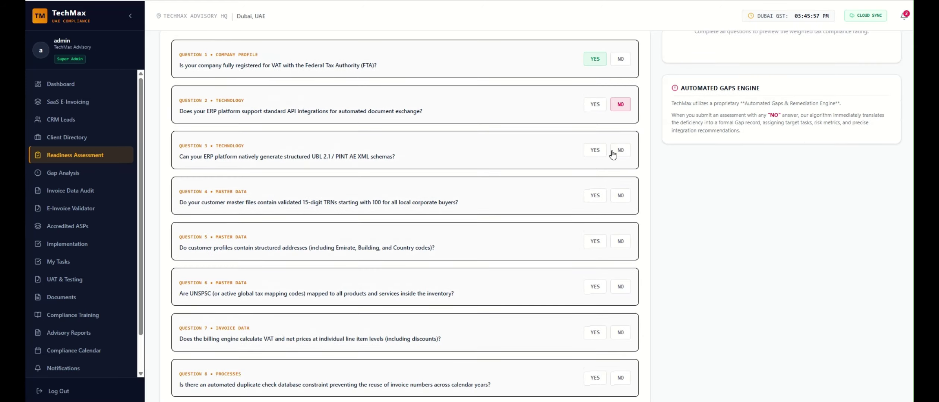
pyautogui.scroll(-2, 283, 231)
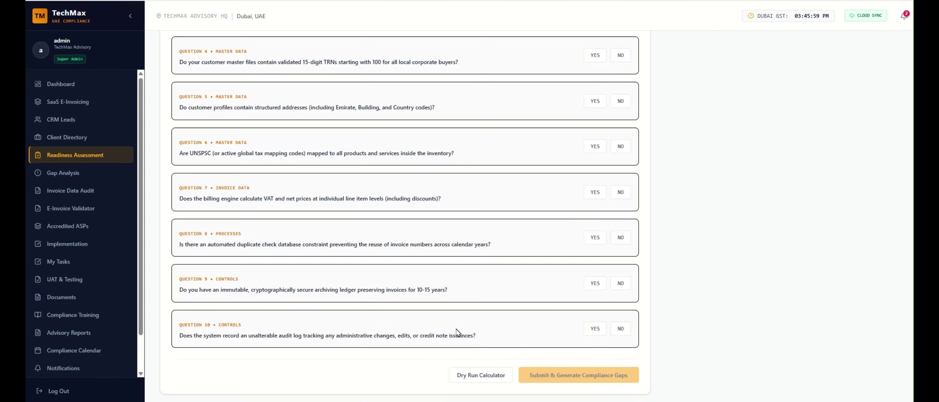
pyautogui.scroll(-1, 497, 329)
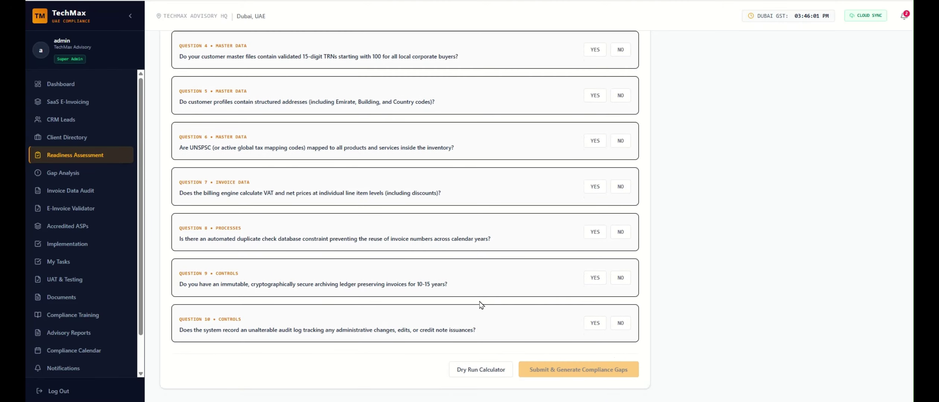
# Look through the Gap Analysis registry and filter it to the Gulf Foods Industries LLC portfolio.
pyautogui.click(75, 173)
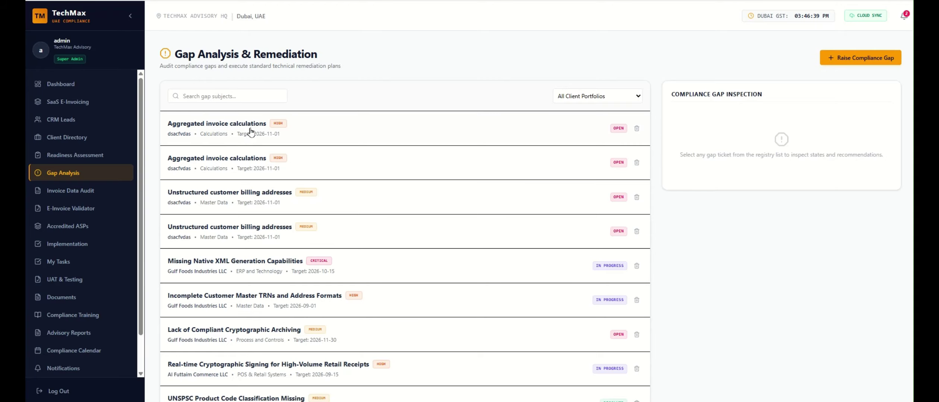
pyautogui.scroll(-3, 230, 182)
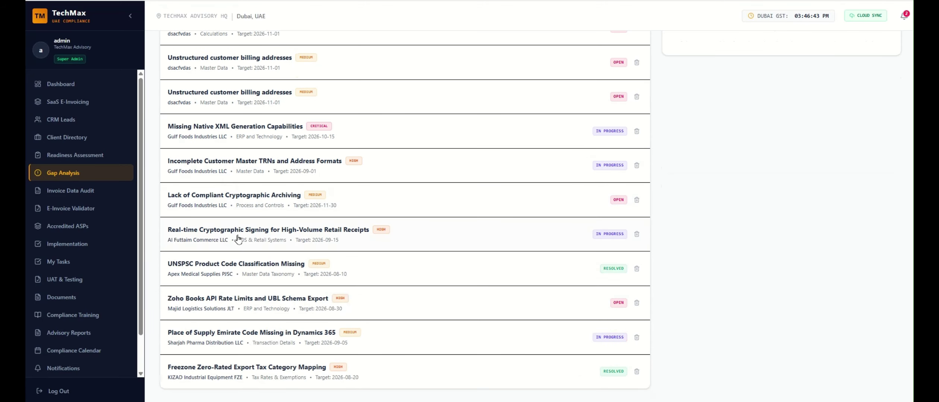
pyautogui.scroll(4, 240, 235)
pyautogui.scroll(-4, 246, 224)
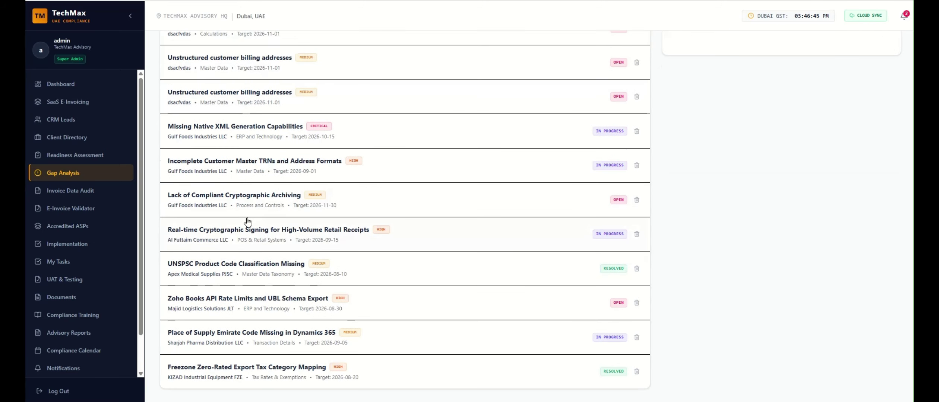
pyautogui.scroll(4, 300, 194)
pyautogui.click(590, 97)
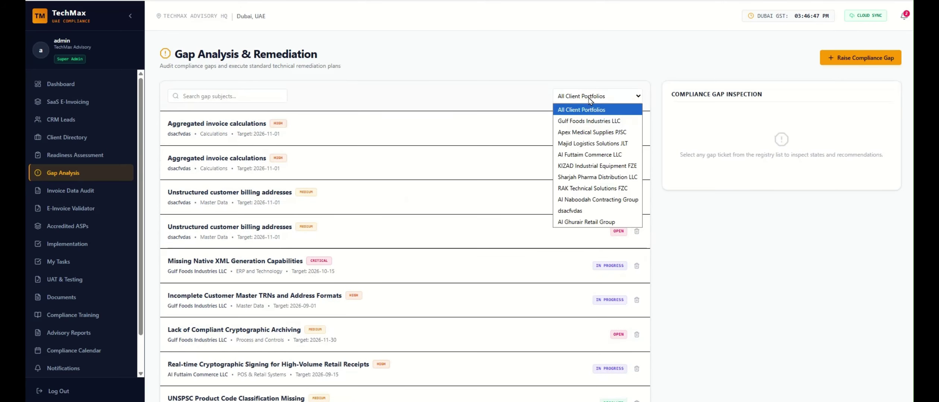
pyautogui.click(588, 122)
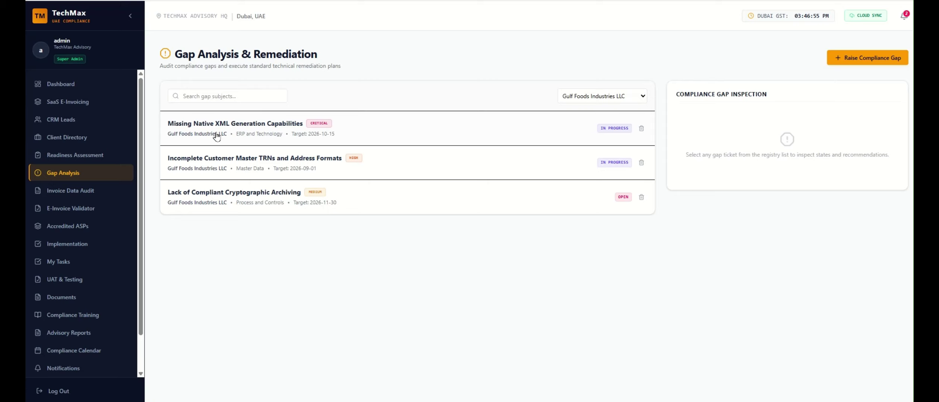
# Inspect the Missing Native XML Generation Capabilities gap, including its description, remediation steps and available resolution statuses.
pyautogui.click(297, 137)
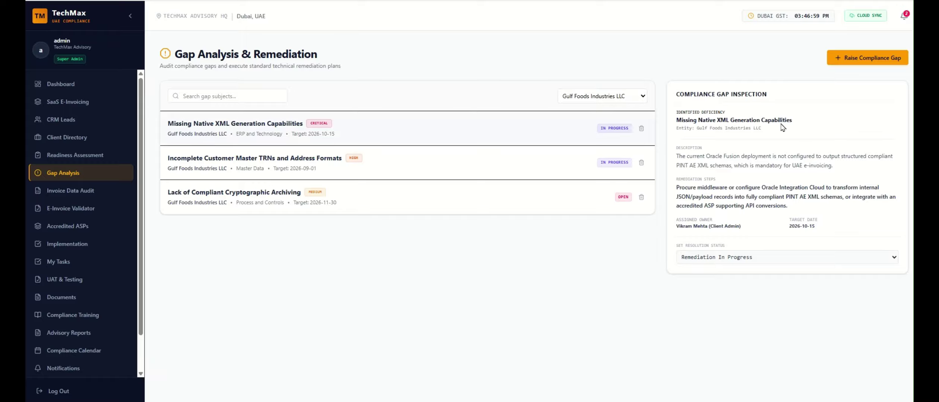
pyautogui.moveTo(691, 98); pyautogui.dragTo(846, 213)
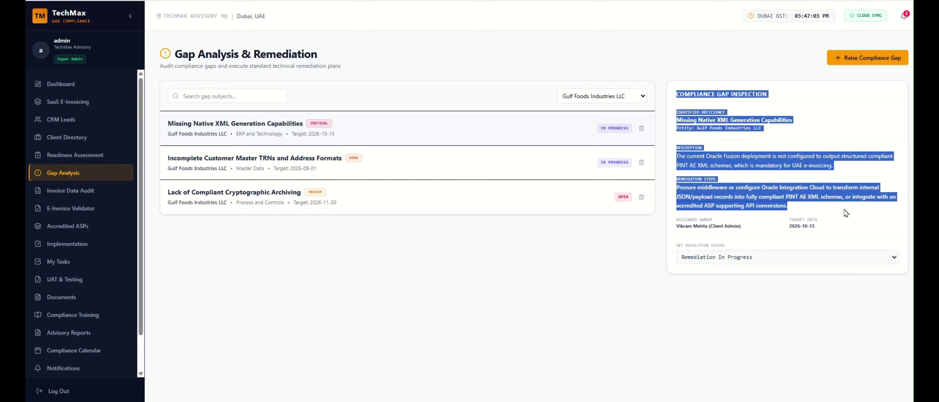
pyautogui.click(846, 216)
pyautogui.click(785, 260)
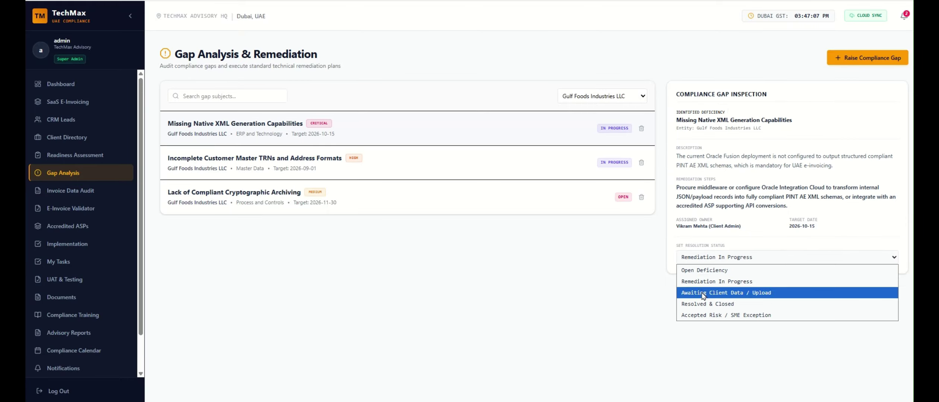
pyautogui.press('Escape')
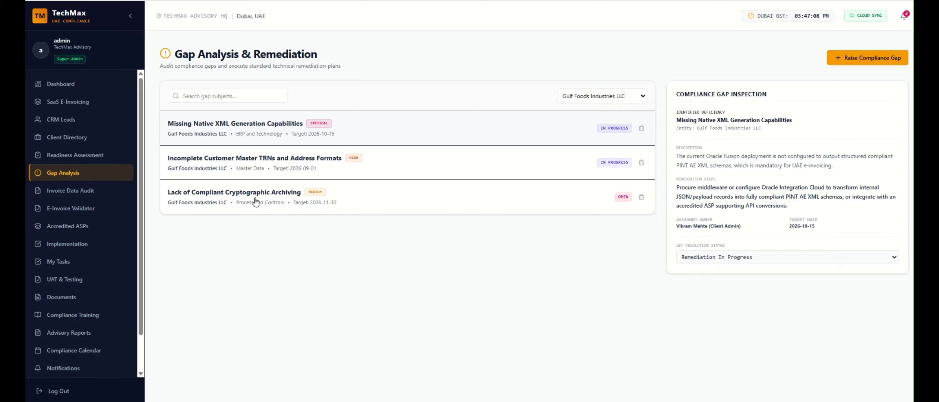
# Inspect the customer master TRN and cryptographic archiving gaps, returning to the Missing Native XML Generation Capabilities gap.
pyautogui.click(275, 156)
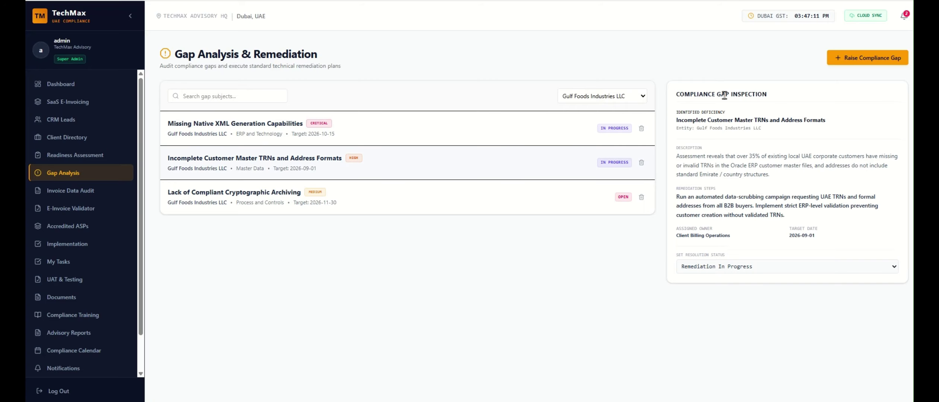
pyautogui.click(237, 203)
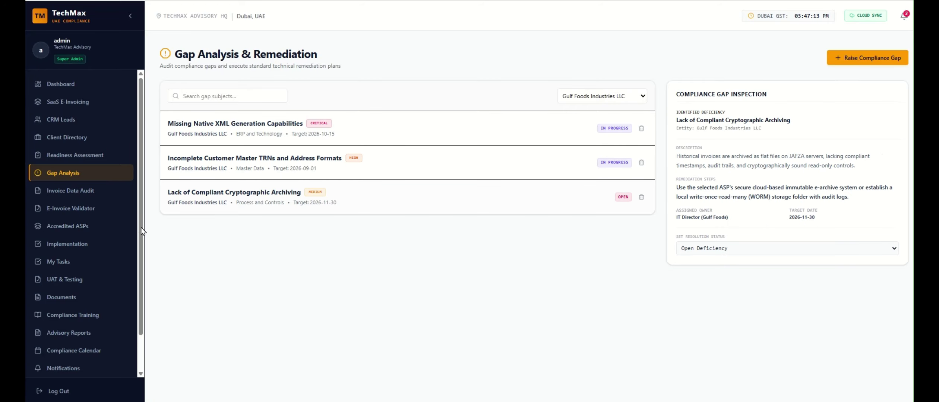
pyautogui.click(278, 172)
pyautogui.click(258, 127)
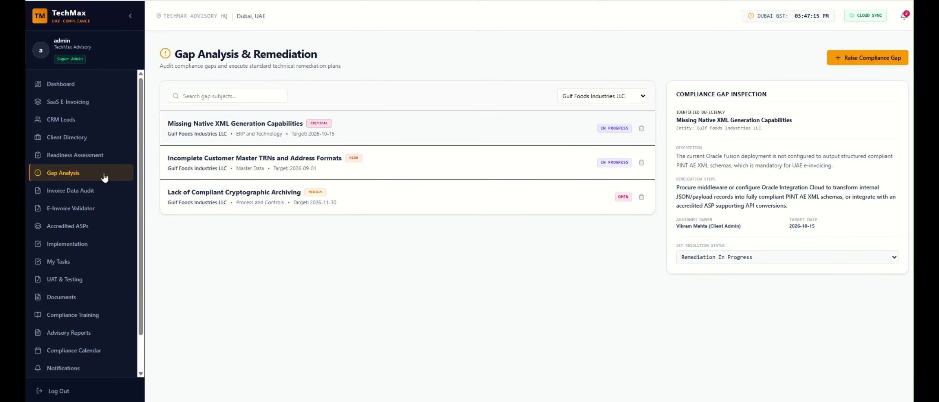
# Open the audit results of UAE_ERP_Transactional_Ledger_200_Sample.xlsx from the Invoice Data Audit history.
pyautogui.click(65, 191)
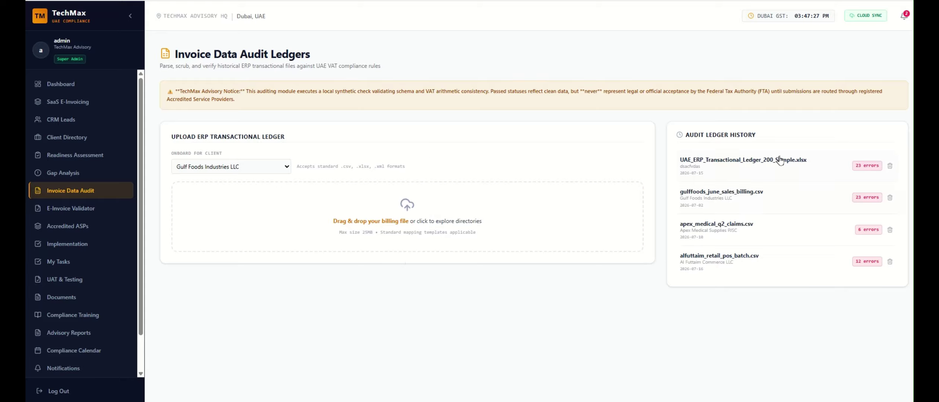
pyautogui.click(730, 171)
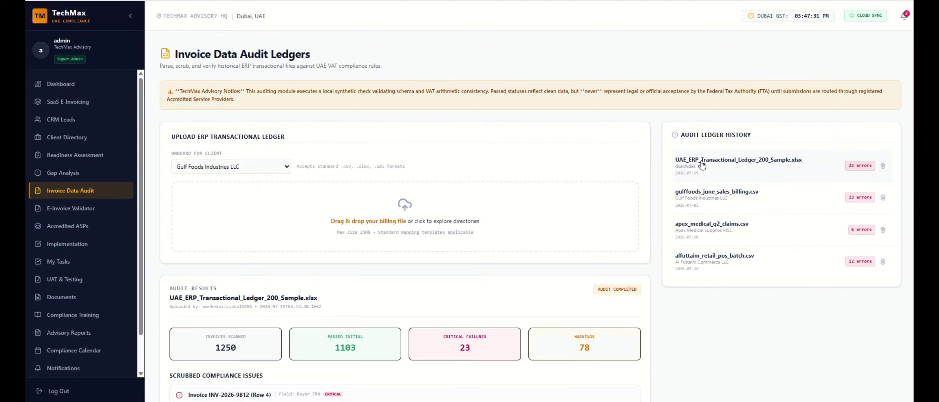
pyautogui.click(740, 169)
# Examine the ledger's scrubbed compliance issues, focusing on the Seller TRN issue in row 18 and the Calculated VAT issue in row 89.
pyautogui.scroll(-5, 764, 170)
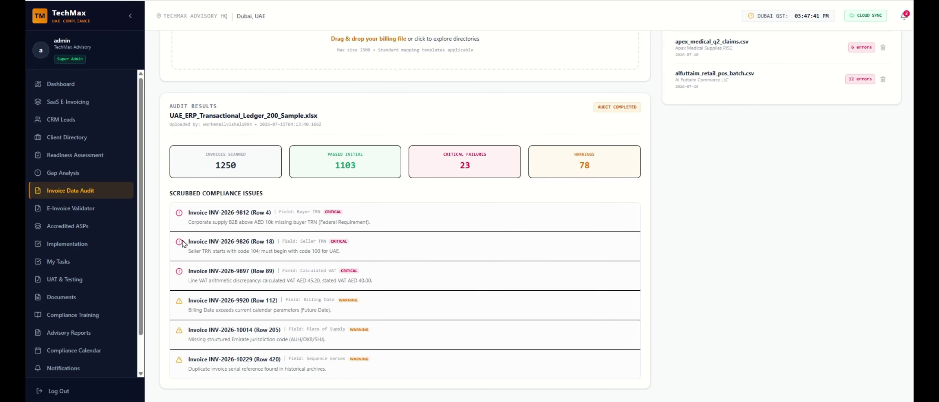
pyautogui.moveTo(183, 242); pyautogui.dragTo(351, 253)
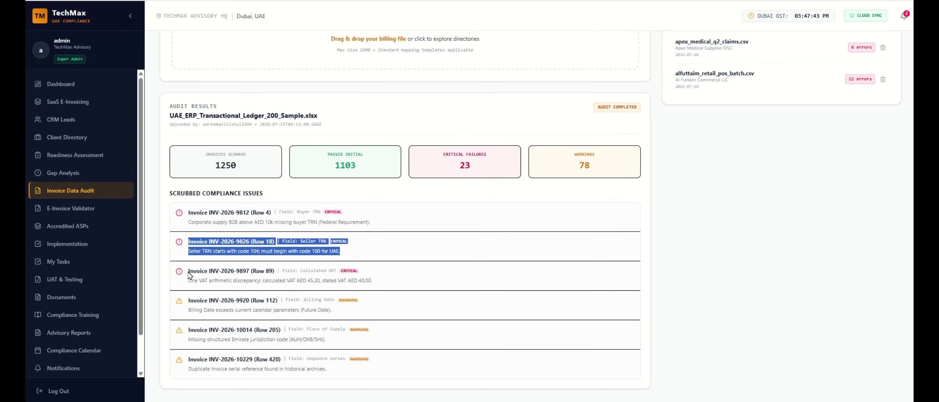
pyautogui.moveTo(189, 271); pyautogui.dragTo(377, 283)
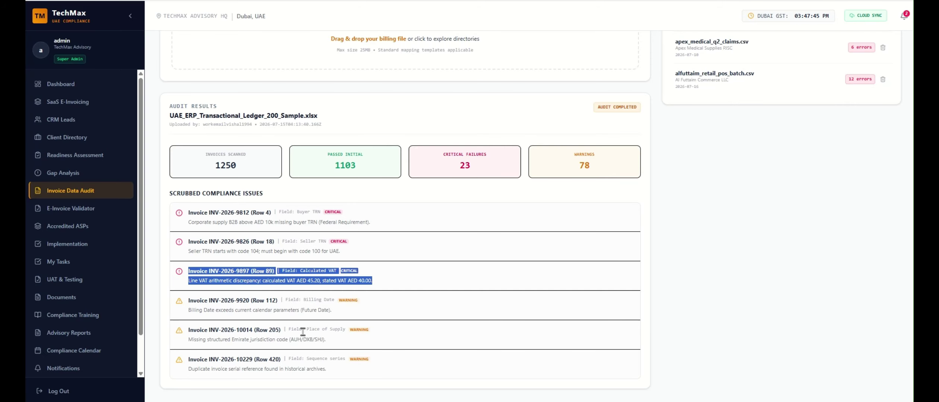
pyautogui.click(581, 307)
pyautogui.scroll(5, 501, 302)
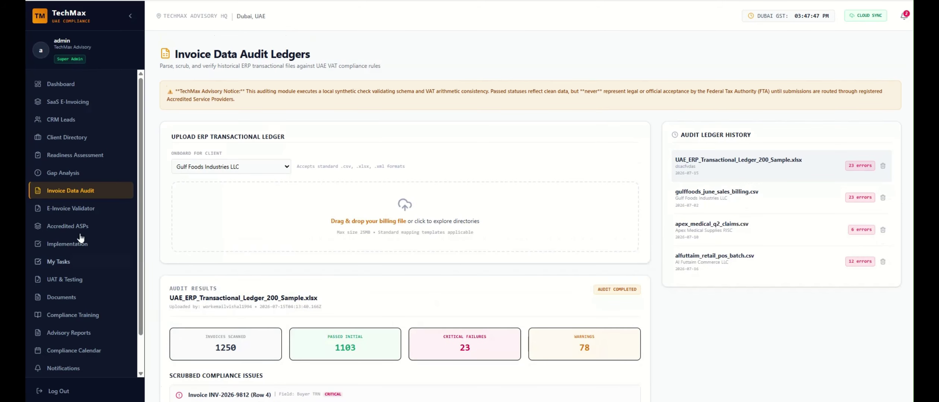
# Execute the validation audit on the default XML invoice in the E-Invoice Validator.
pyautogui.click(64, 209)
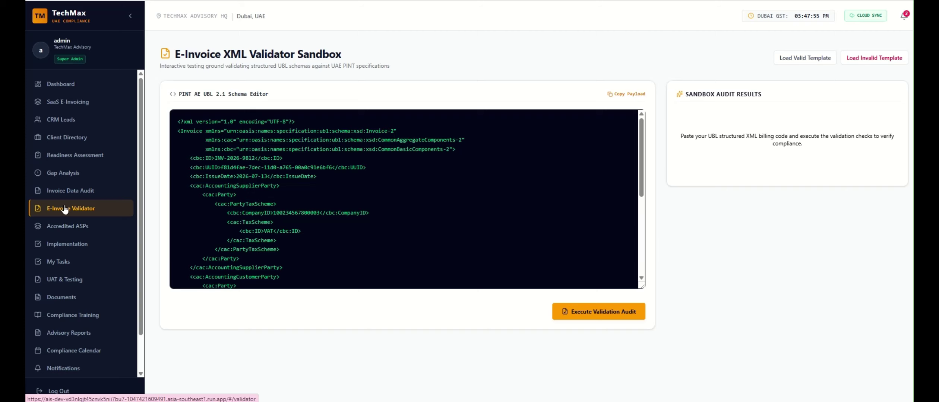
pyautogui.scroll(-5, 398, 242)
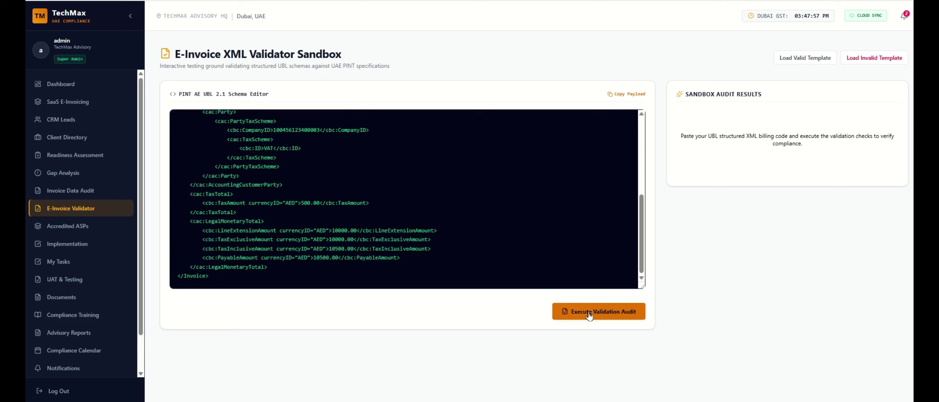
pyautogui.click(632, 311)
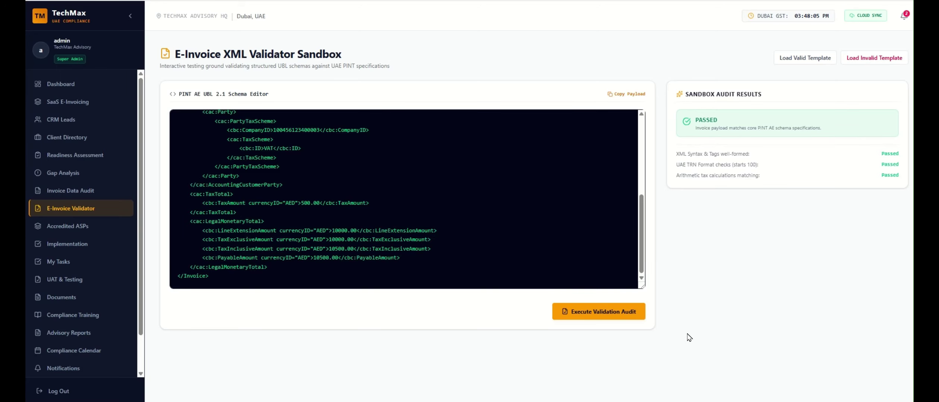
# Replace the entire schema editor payload with the copied faulty invoice XML and execute the validation audit on it.
pyautogui.scroll(5, 425, 231)
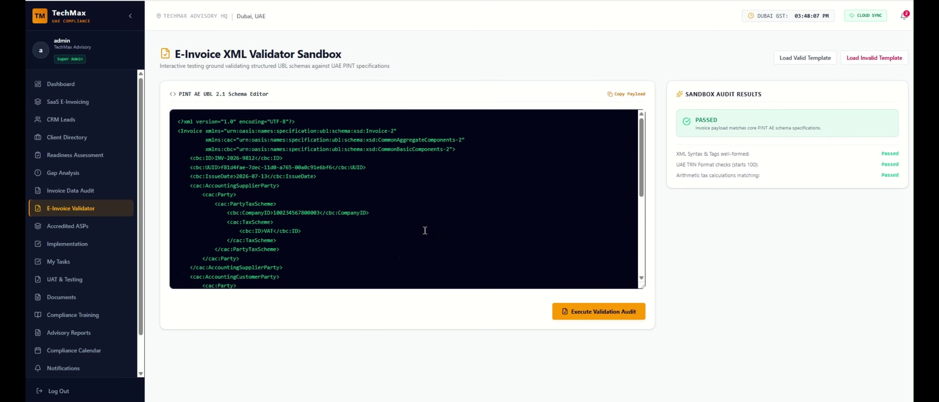
pyautogui.scroll(-4, 371, 220)
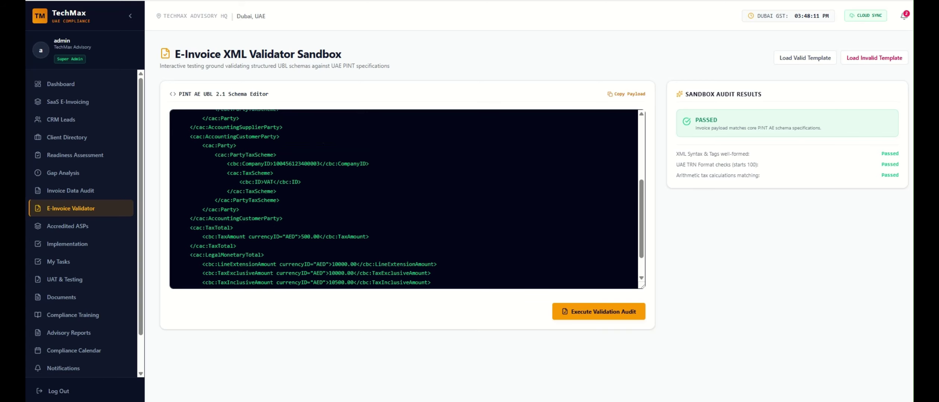
pyautogui.click(417, 236)
pyautogui.hotkey('ctrl', 'a')
pyautogui.hotkey('ctrl', 'v')
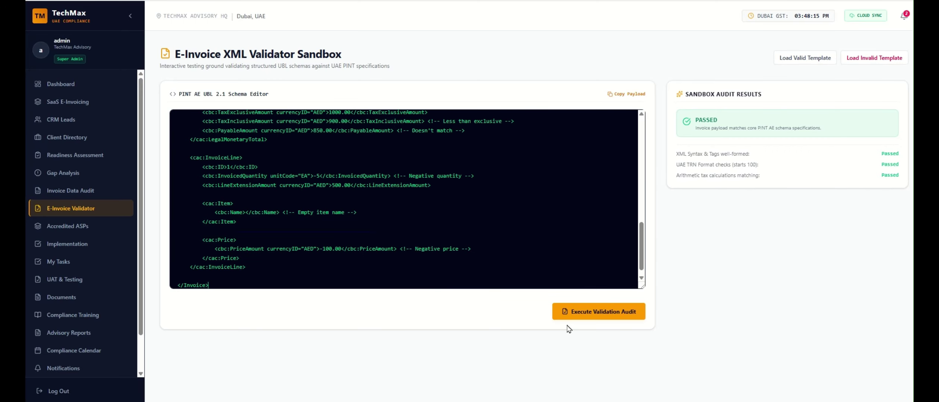
pyautogui.click(583, 315)
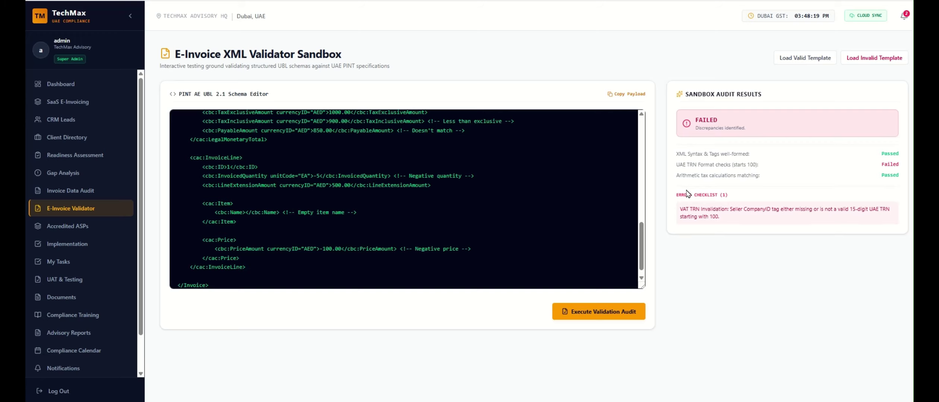
# Examine the errors checklist in the sandbox audit results and review the commented faults throughout the pasted XML payload.
pyautogui.moveTo(706, 210); pyautogui.dragTo(894, 214)
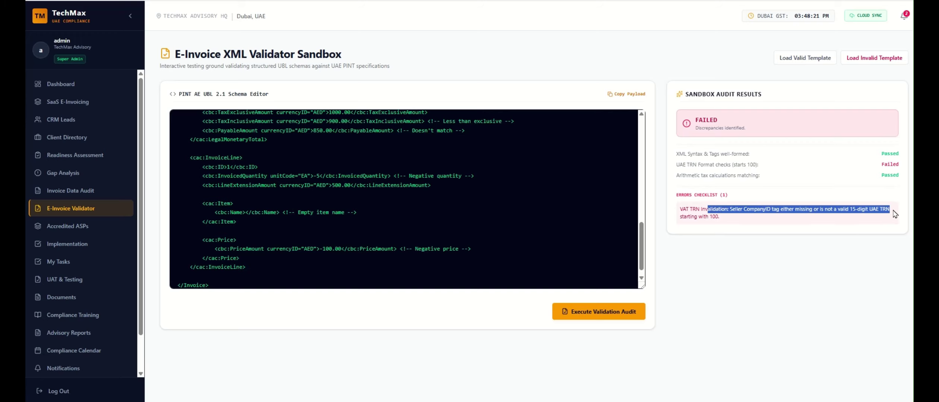
pyautogui.click(894, 214)
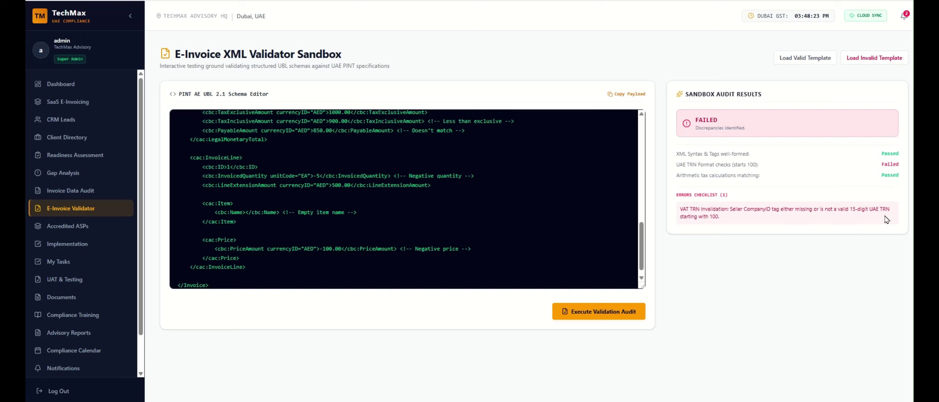
pyautogui.scroll(10, 458, 223)
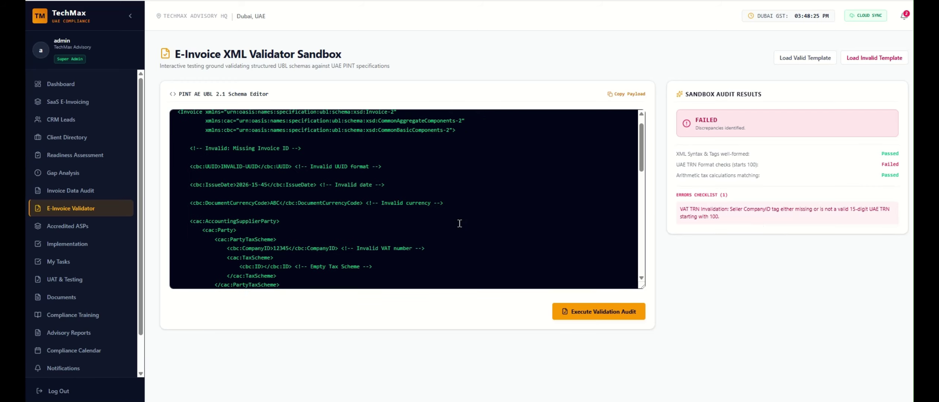
pyautogui.scroll(-8, 309, 205)
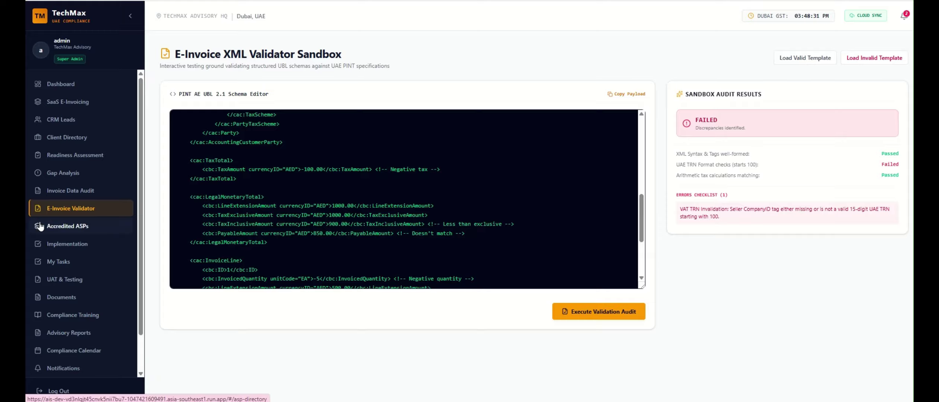
# Browse the Accredited ASPs catalog, the Implementation pipelines and the My Tasks remediation ledger.
pyautogui.click(74, 231)
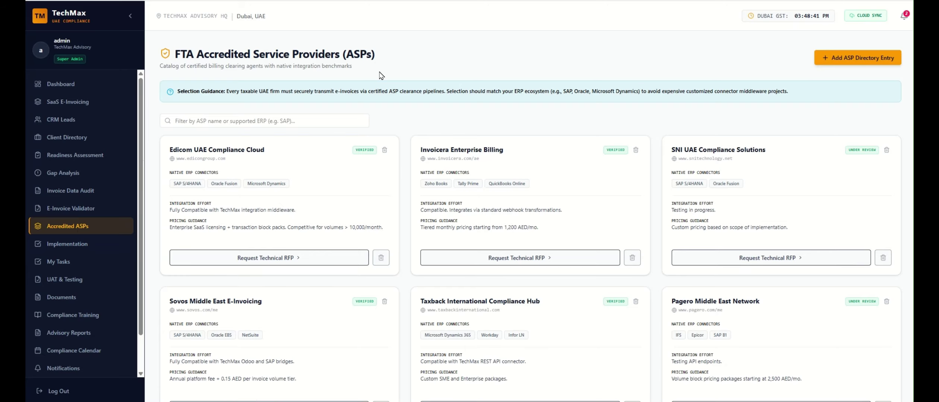
pyautogui.scroll(-1, 534, 276)
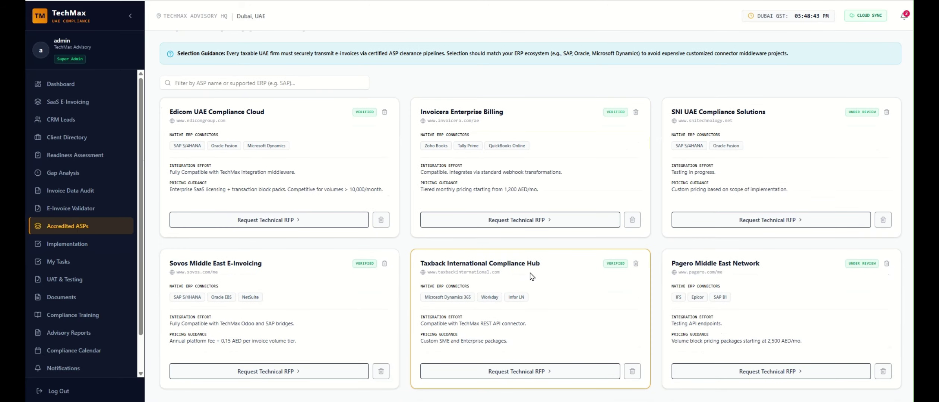
pyautogui.click(67, 248)
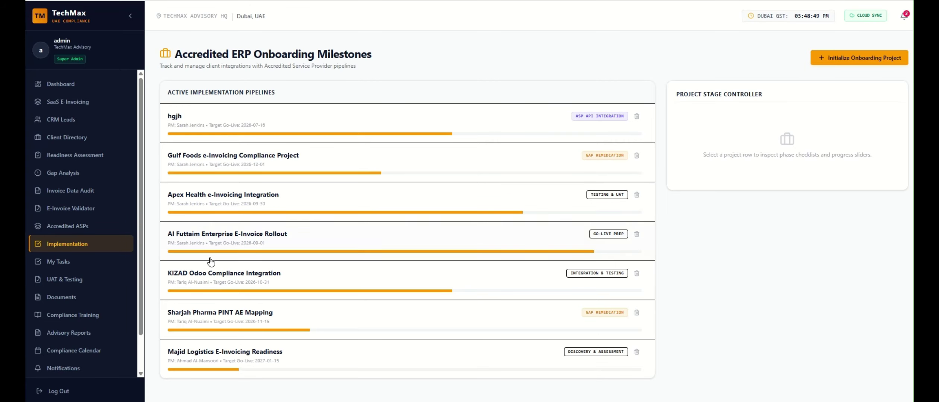
pyautogui.click(71, 263)
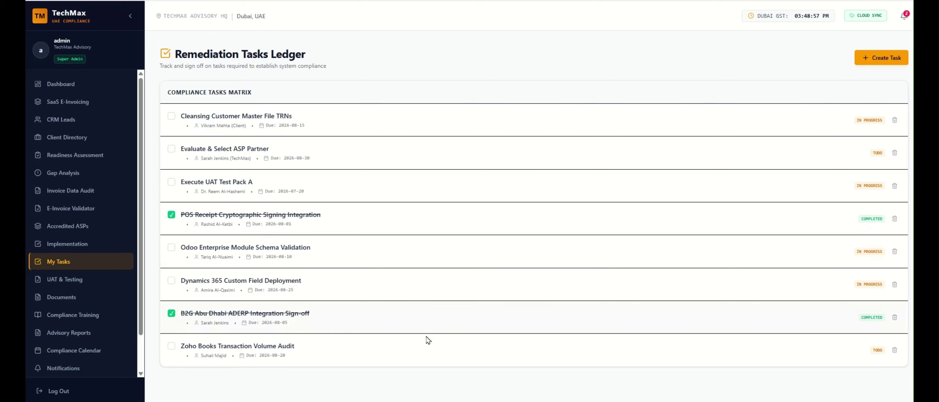
# Run UAT test cases TC-01 Standard B2B Invoice Clearance and TC-02 Negative Buyer TRN validation, examining TC-02's log and expected validation.
pyautogui.click(79, 278)
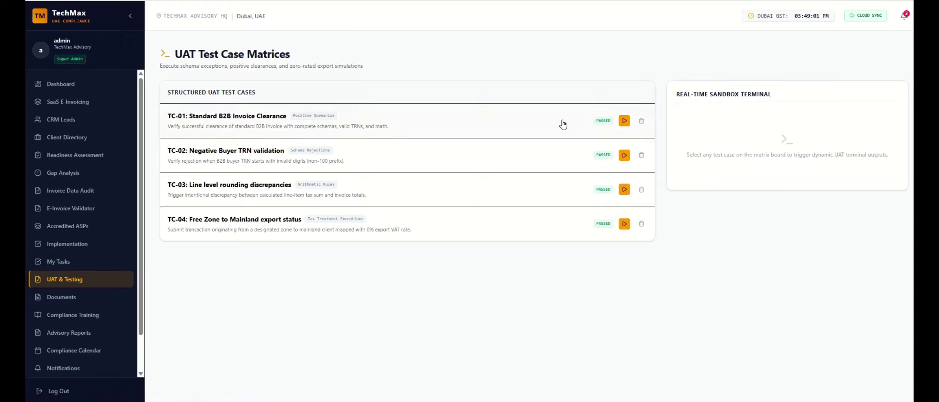
pyautogui.click(624, 120)
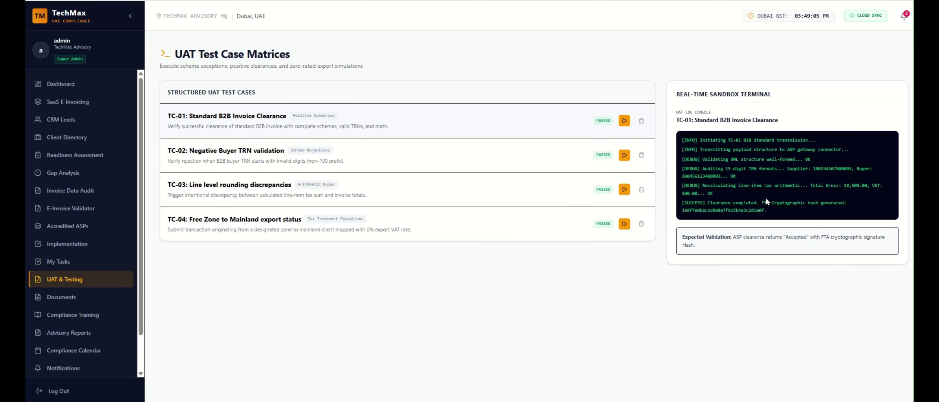
pyautogui.click(625, 157)
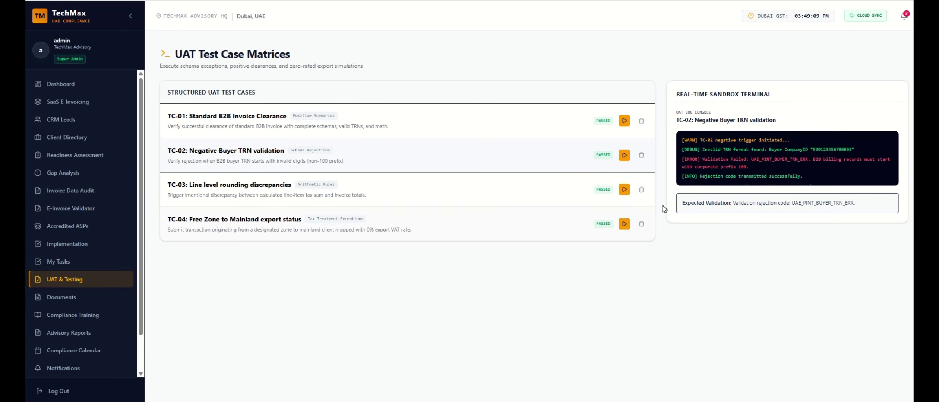
pyautogui.moveTo(703, 159); pyautogui.dragTo(802, 174)
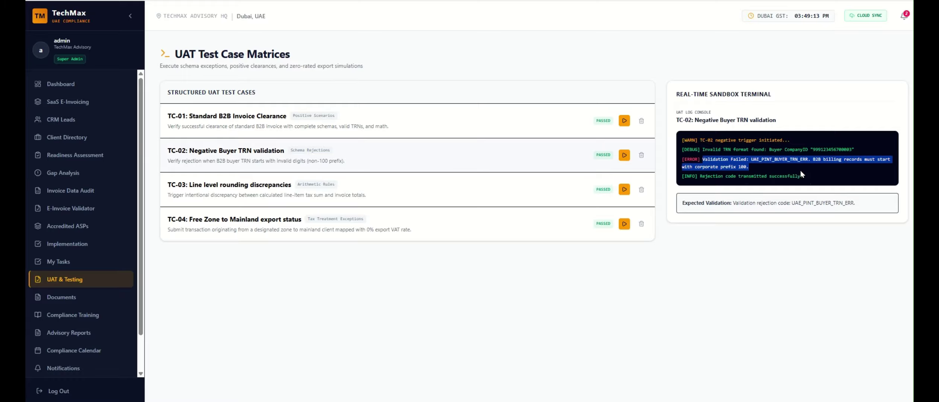
pyautogui.moveTo(787, 203); pyautogui.dragTo(865, 206)
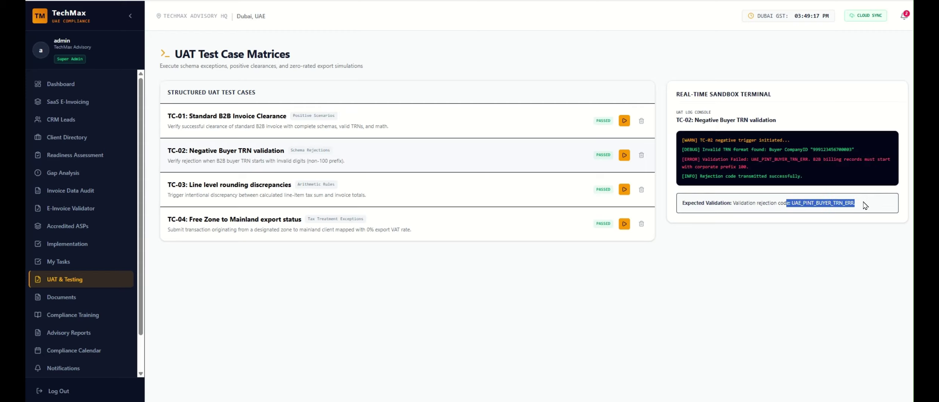
pyautogui.click(865, 206)
# Run UAT test cases TC-03 Line level rounding discrepancies and TC-04 Free Zone to Mainland export status, examining their logs.
pyautogui.click(624, 190)
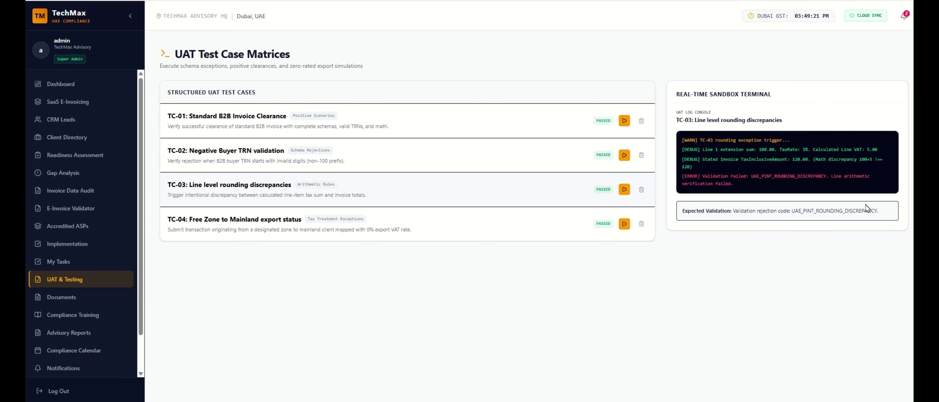
pyautogui.moveTo(884, 214); pyautogui.dragTo(679, 223)
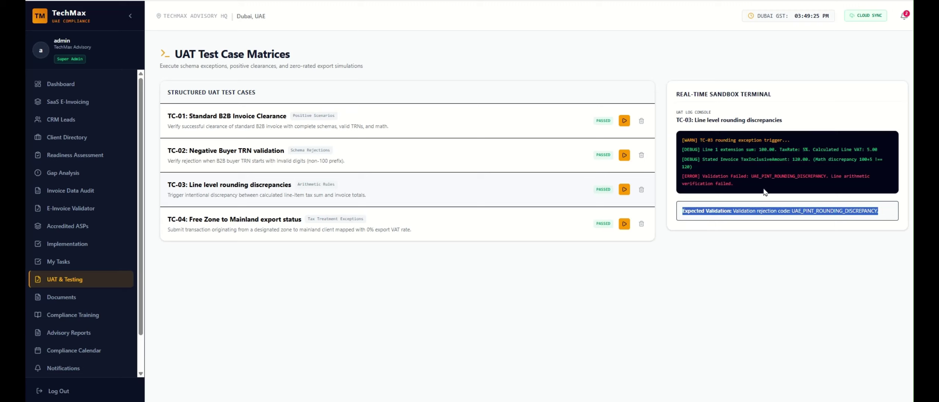
pyautogui.moveTo(763, 192); pyautogui.dragTo(673, 181)
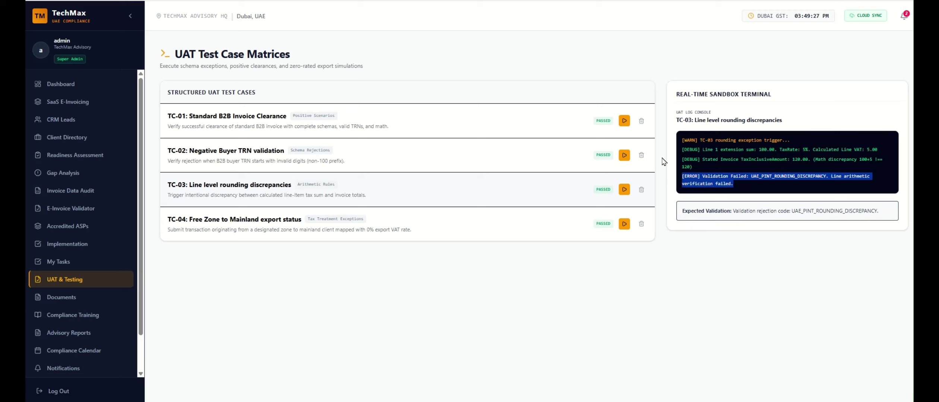
pyautogui.click(624, 226)
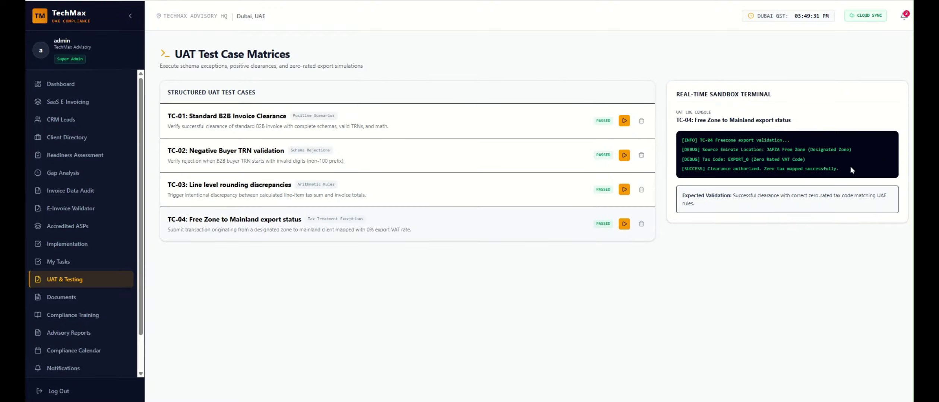
pyautogui.moveTo(851, 167); pyautogui.dragTo(670, 138)
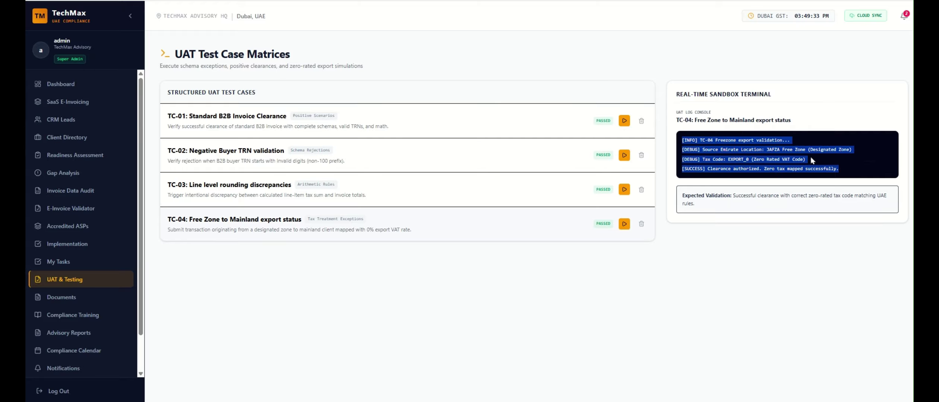
pyautogui.click(812, 161)
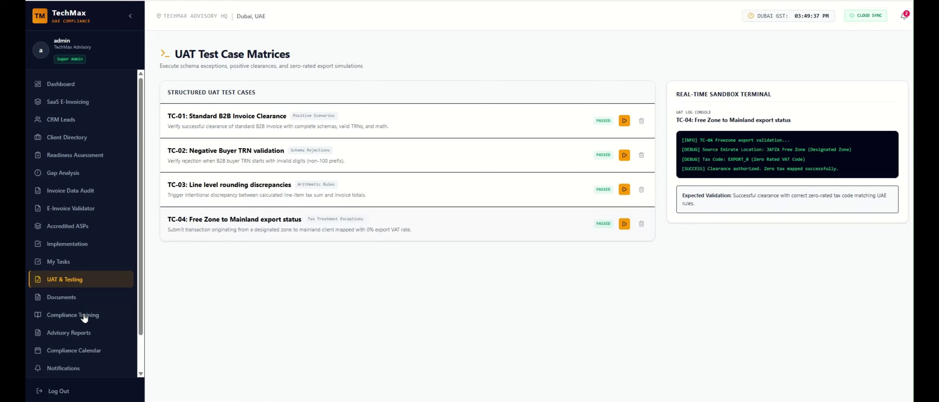
# Browse the compliance documents repository by category: all files, TechMax Checklists, Federal Specifications, Technical Blueprints and Client Uploaded Ledgers.
pyautogui.click(73, 298)
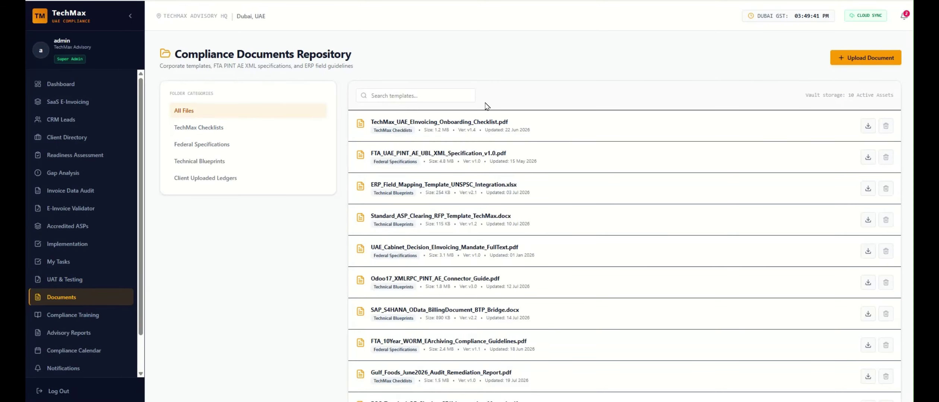
pyautogui.scroll(-1, 486, 179)
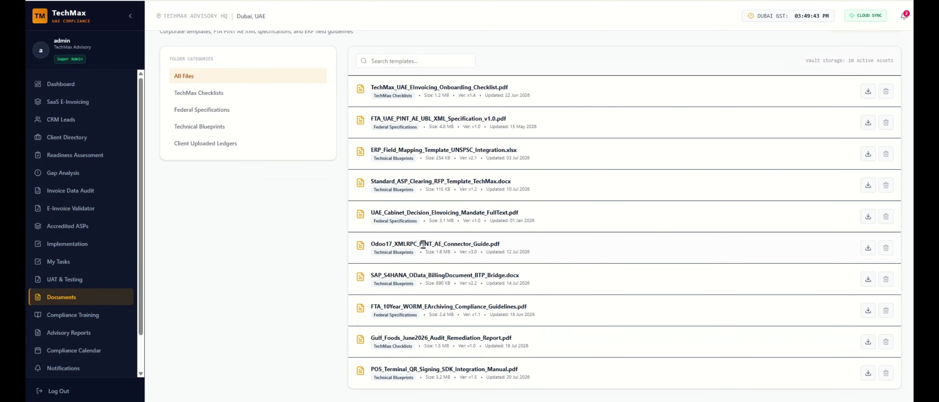
pyautogui.scroll(1, 420, 240)
pyautogui.click(200, 129)
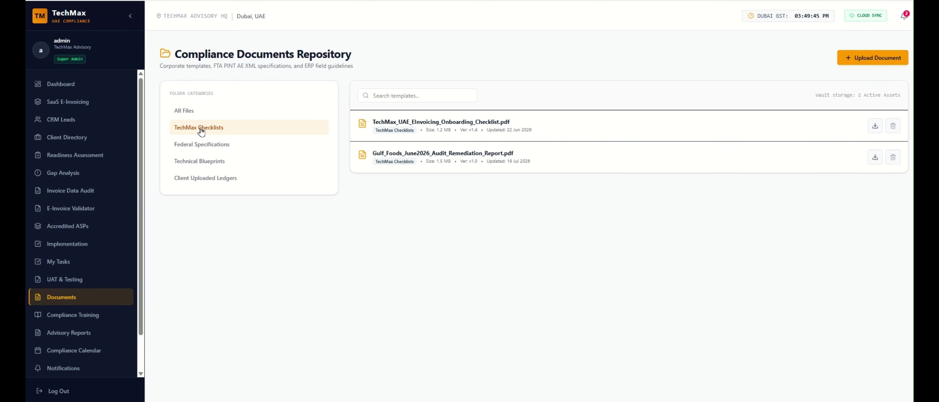
pyautogui.click(207, 146)
pyautogui.click(208, 162)
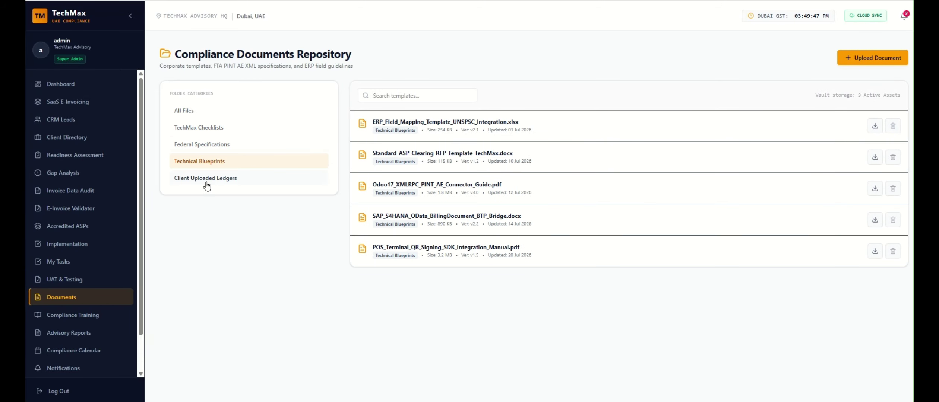
pyautogui.click(207, 178)
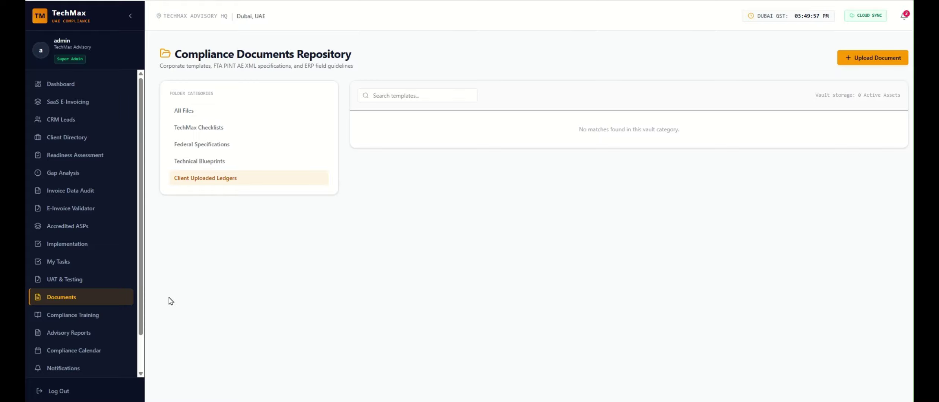
# View the Compliance Training quizzes for Core Fundamentals of UAE E-Invoicing Compliance and Cryptographic Archiving & Audit Controls.
pyautogui.click(82, 318)
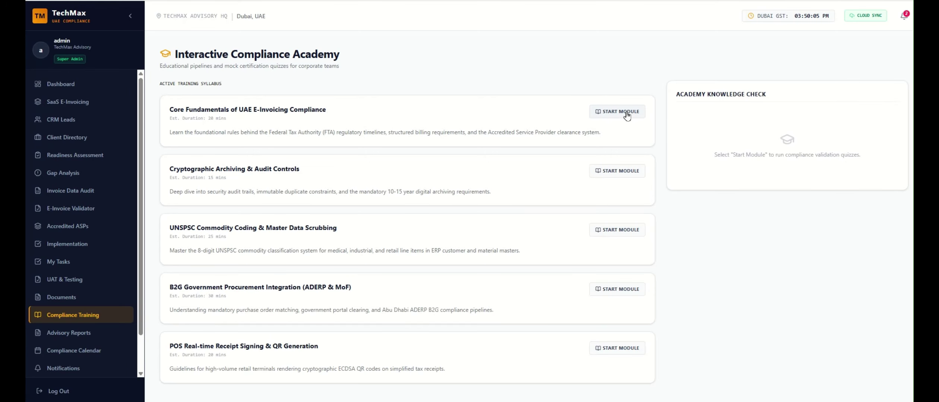
pyautogui.click(627, 116)
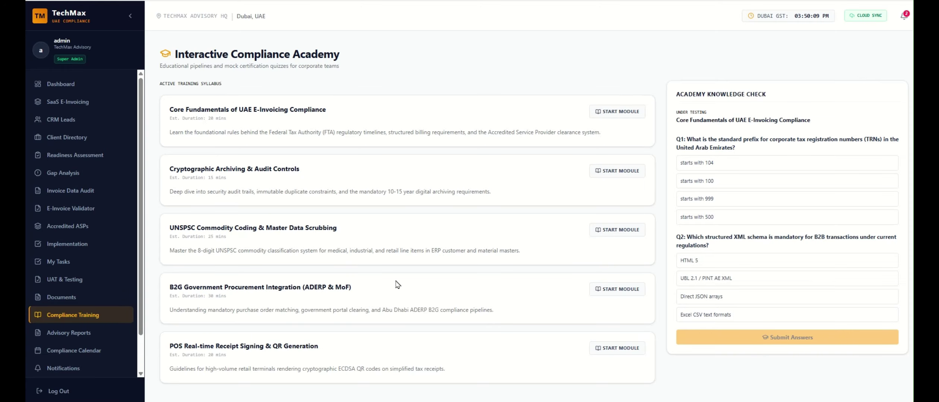
pyautogui.click(639, 170)
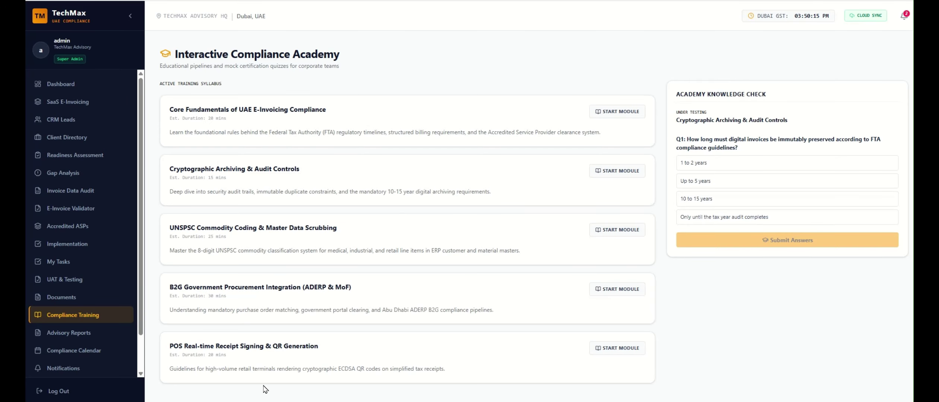
# Open the advisory reports and examine the executive readiness certificate for Gulf Foods Industries LLC down to its signature section.
pyautogui.click(70, 339)
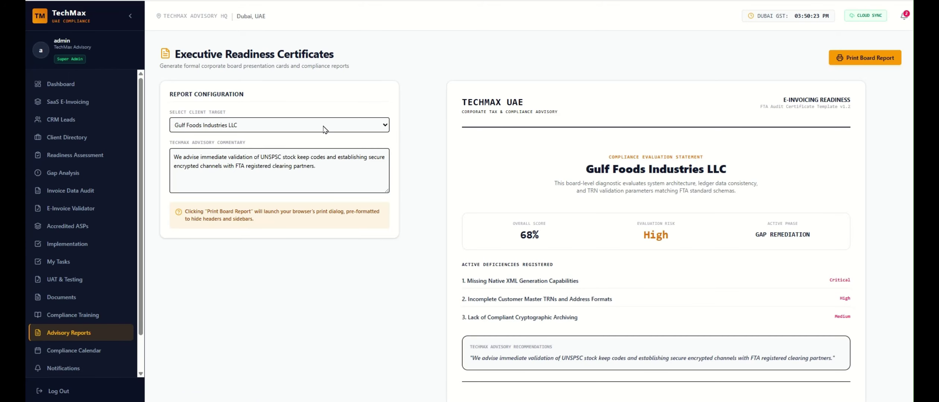
pyautogui.scroll(-1, 628, 247)
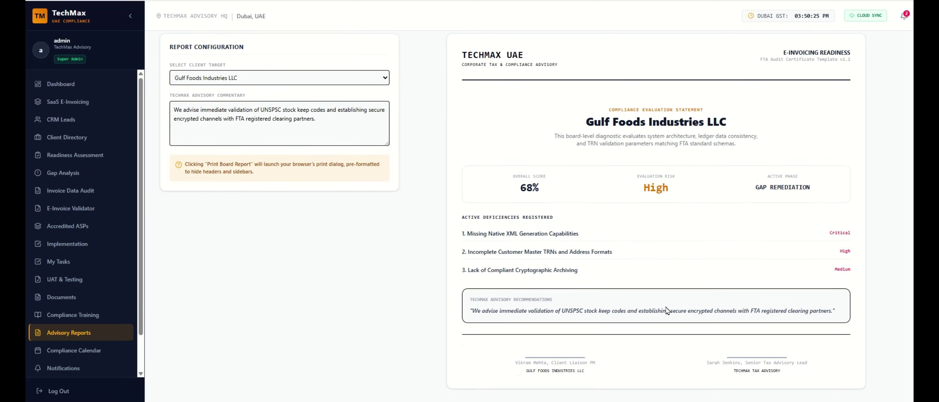
pyautogui.scroll(1, 477, 306)
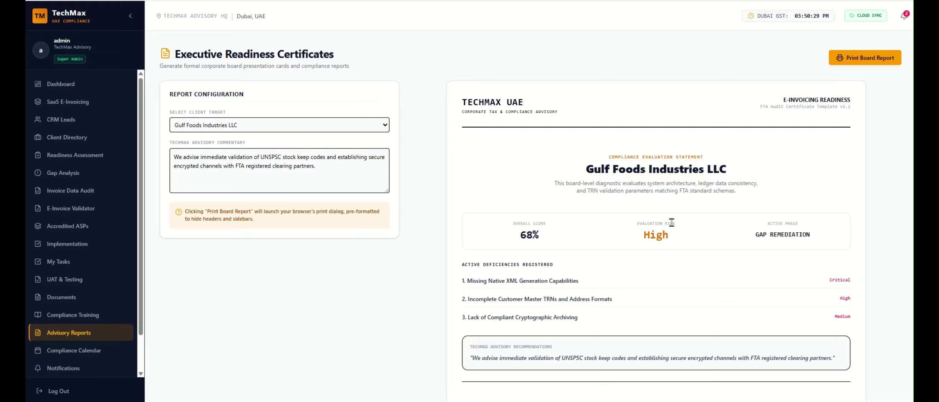
pyautogui.scroll(-1, 668, 249)
pyautogui.scroll(1, 668, 249)
# View the readiness certificate for Apex Medical Supplies PJSC, then for KIZAD Industrial Equipment FZE, by changing the report's client target.
pyautogui.click(301, 128)
pyautogui.click(277, 148)
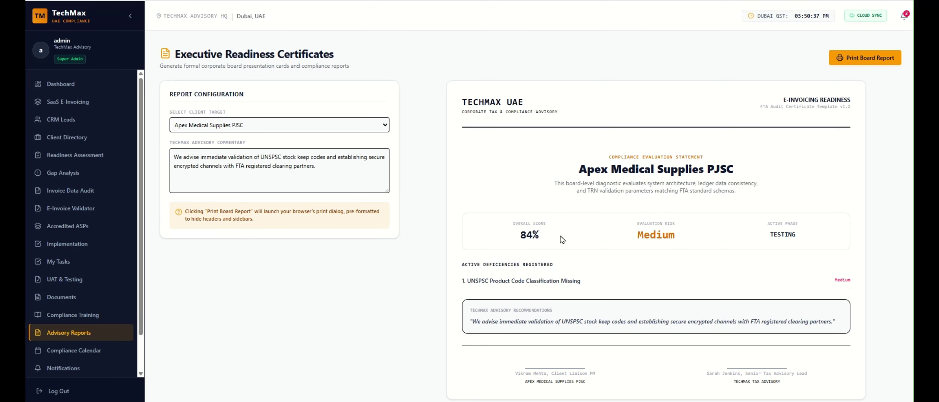
pyautogui.scroll(-1, 571, 295)
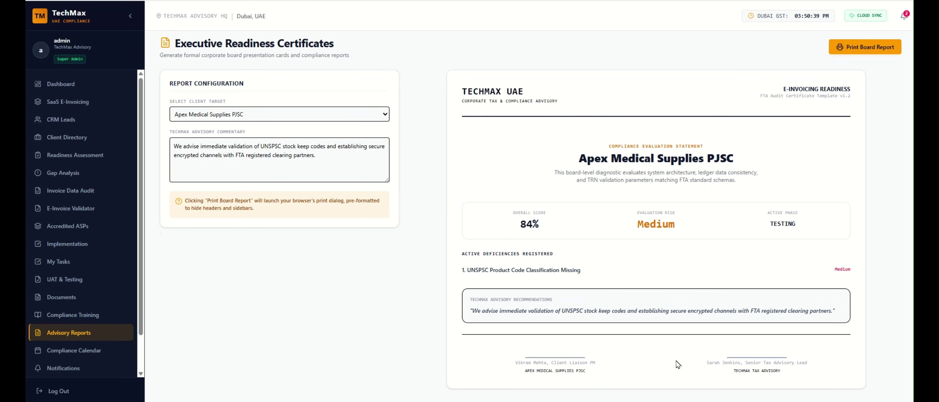
pyautogui.click(279, 118)
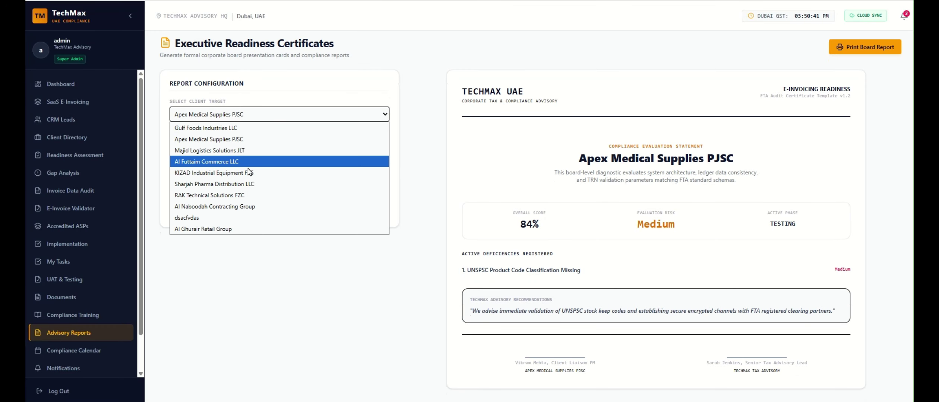
pyautogui.click(260, 157)
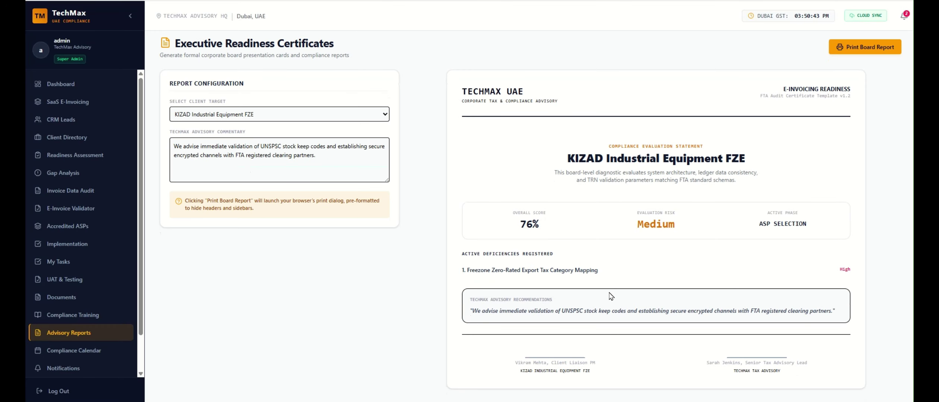
# Examine the TechMax advisory commentary and highlight the matching recommendations text on the KIZAD Industrial Equipment FZE certificate.
pyautogui.click(211, 147)
pyautogui.moveTo(534, 309); pyautogui.dragTo(842, 318)
pyautogui.click(335, 166)
# Review the milestone schedules in the Compliance Calendar and the entries in the Alerts & Notifications inbox.
pyautogui.click(78, 349)
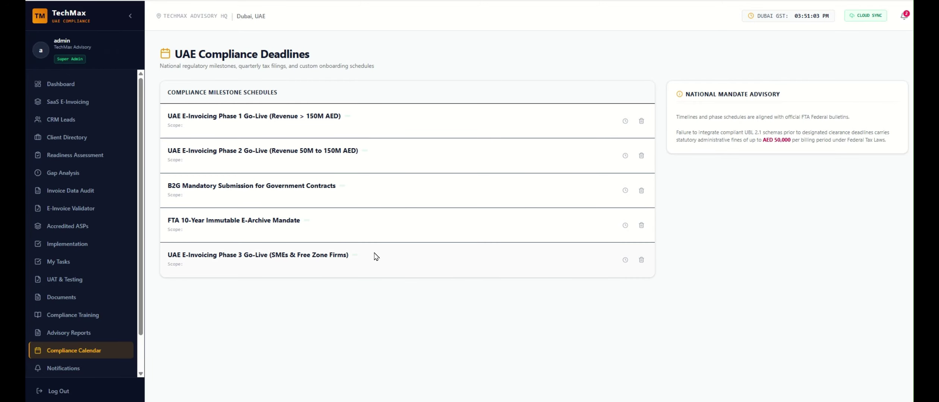
pyautogui.scroll(-1, 95, 334)
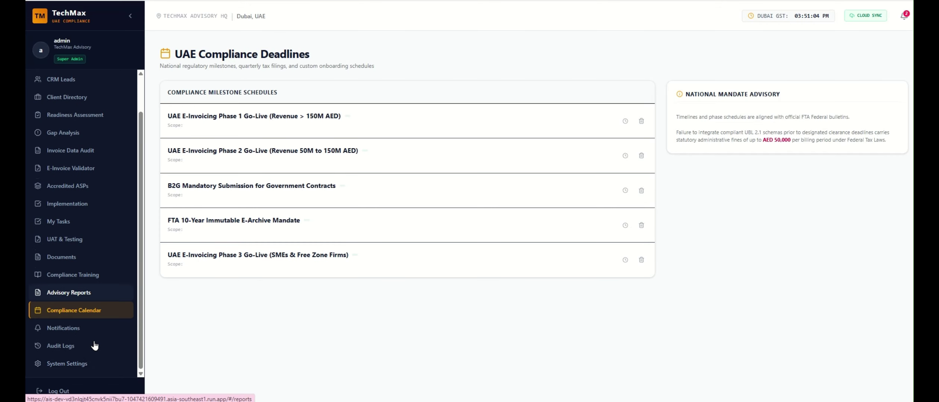
pyautogui.click(56, 327)
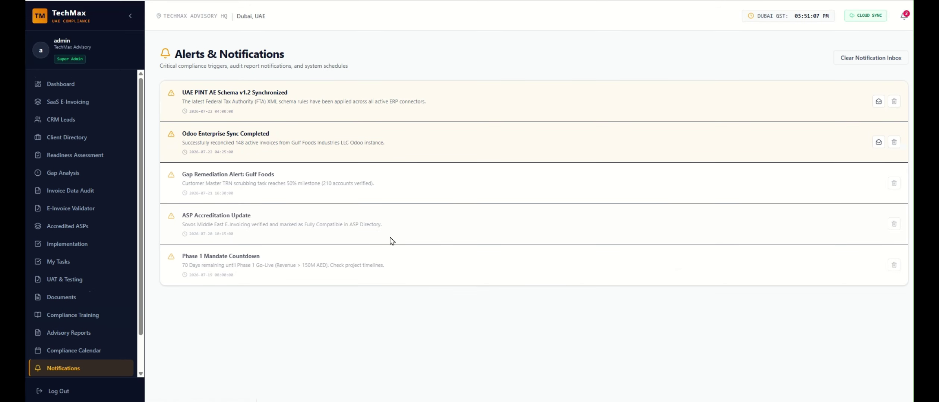
pyautogui.click(904, 15)
# Examine the Immutable Audit Trail Logs from the first entry to the last.
pyautogui.scroll(-1, 67, 369)
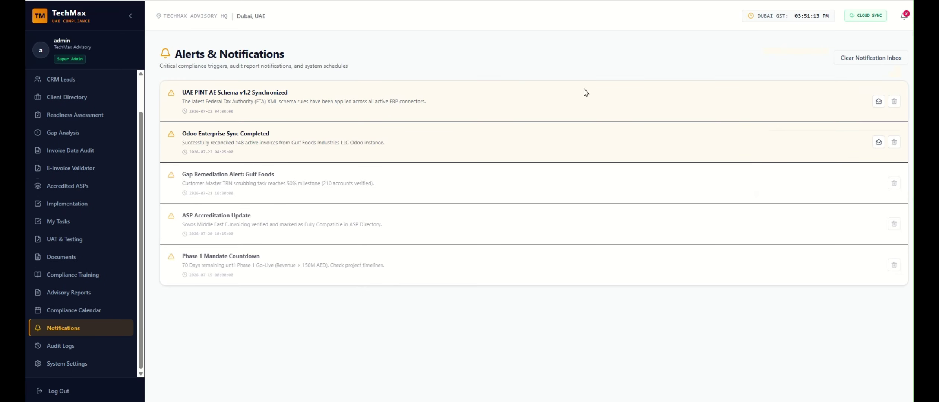
pyautogui.click(73, 349)
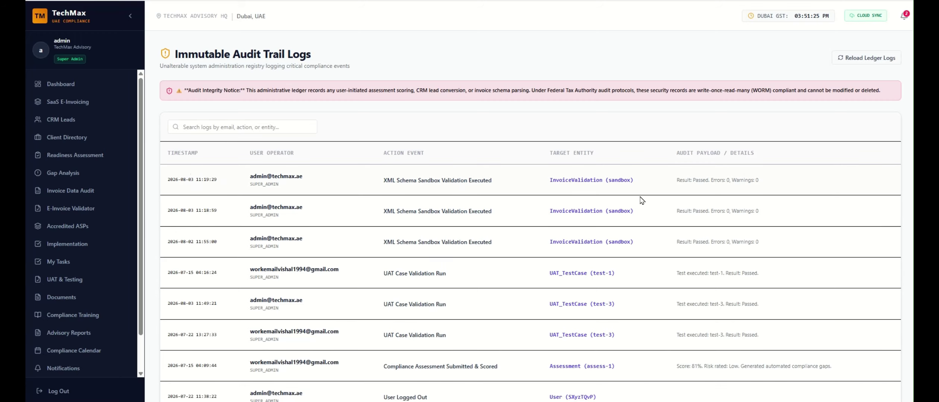
pyautogui.scroll(-10, 479, 287)
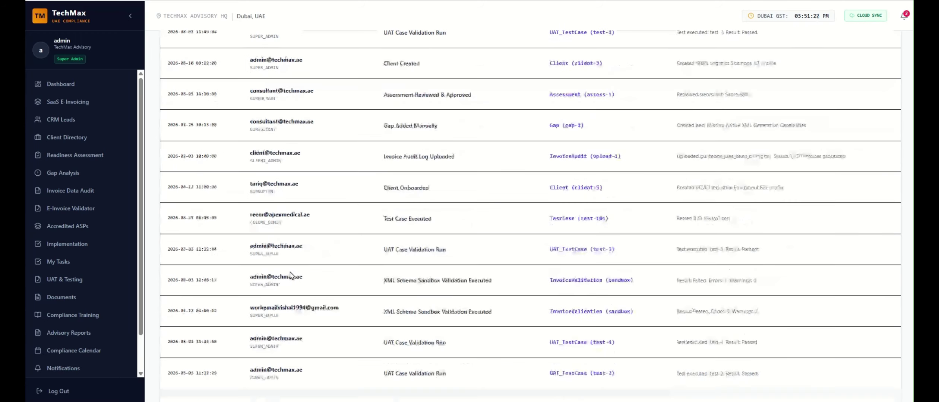
pyautogui.scroll(-2, 56, 357)
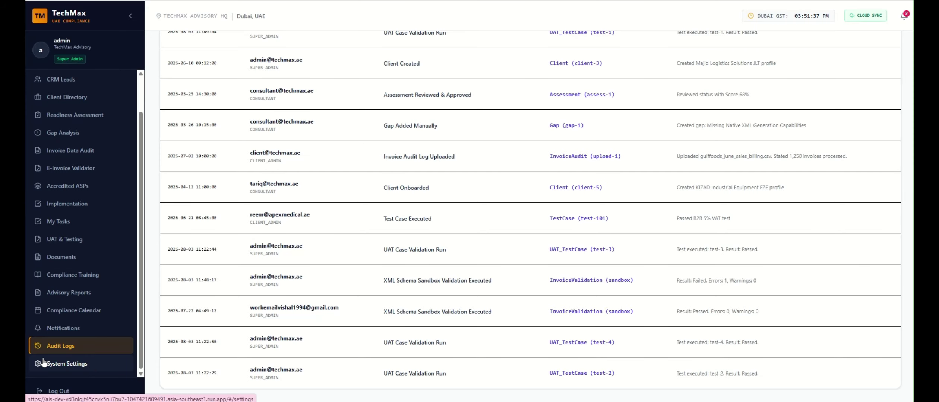
# View the system settings for the user profile and the compliance database configuration.
pyautogui.scroll(2, 73, 276)
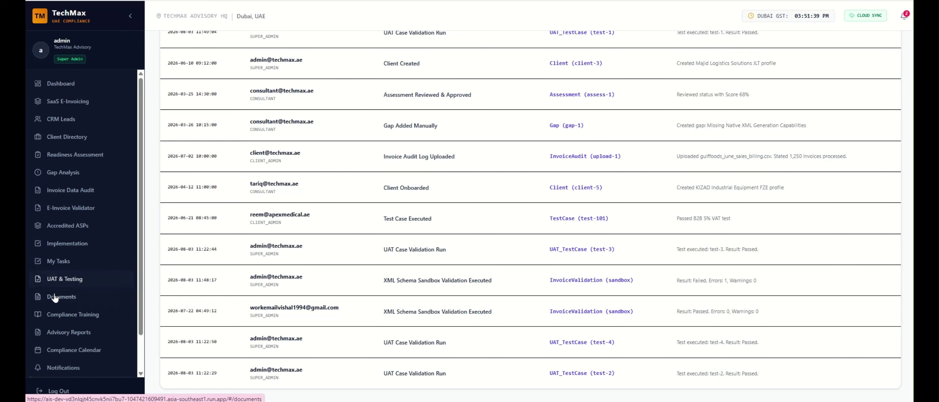
pyautogui.scroll(-2, 65, 298)
pyautogui.click(41, 362)
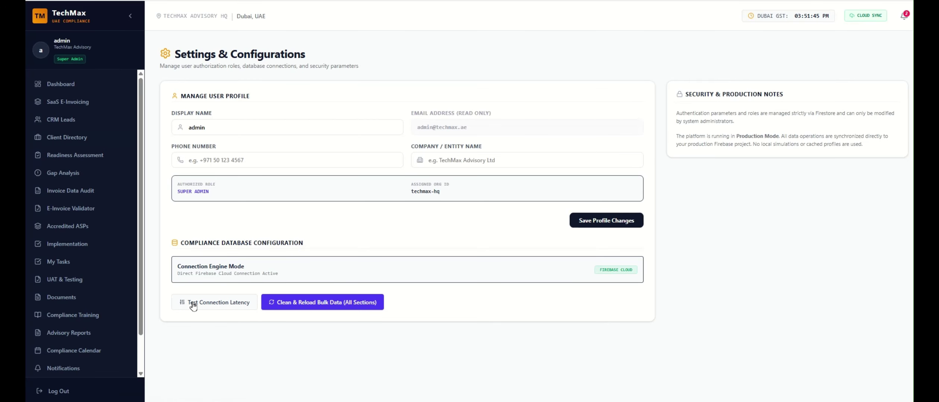
# Revisit the SaaS E-Invoicing metrics and the main dashboard, down to its urgent risk remediation and regulatory timelines.
pyautogui.click(69, 100)
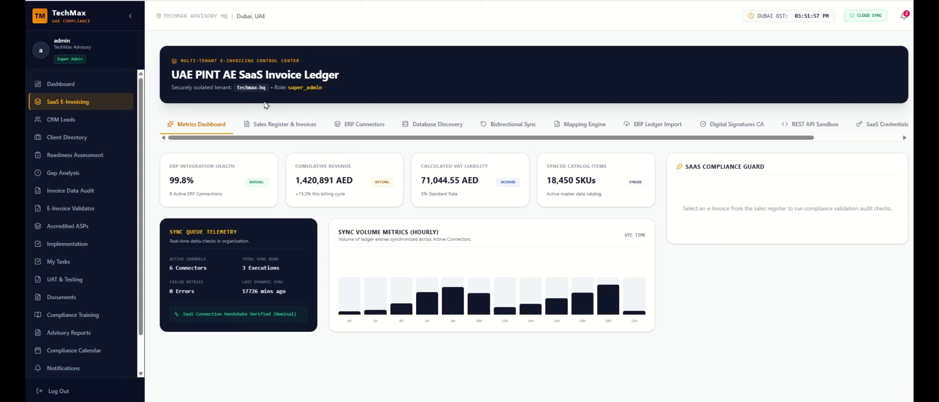
pyautogui.click(81, 83)
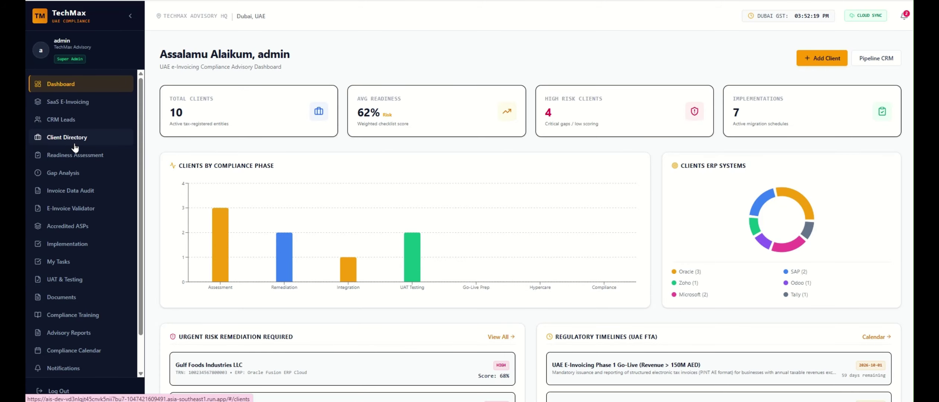
pyautogui.scroll(-2, 473, 342)
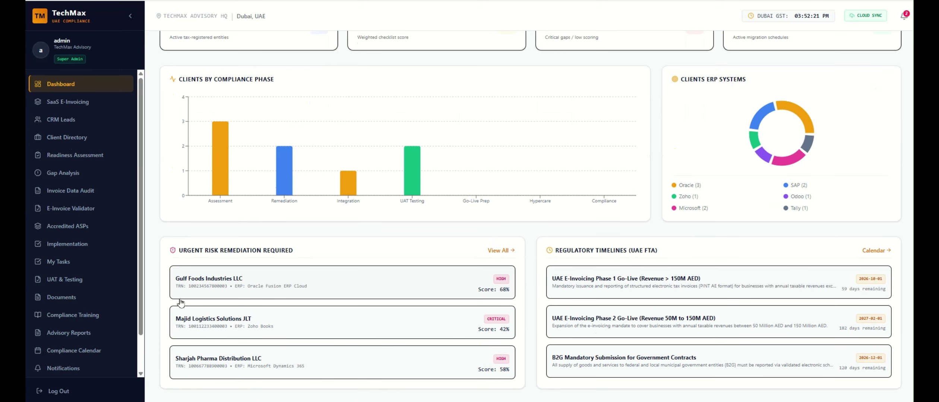